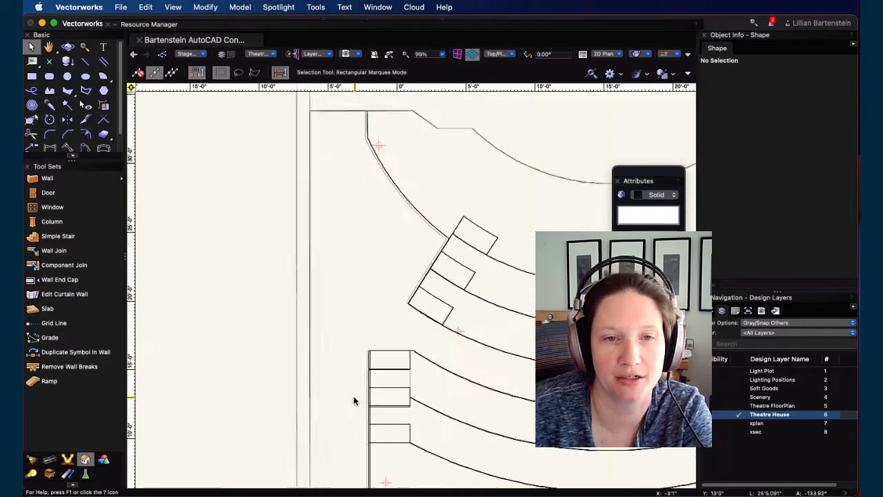
Step: Select the small step block at the angled platform edge and nudge it left and up until it aligns with the edge
{"action": "scroll", "coordinate": [392, 405], "scroll_direction": "up", "scroll_amount": 3}
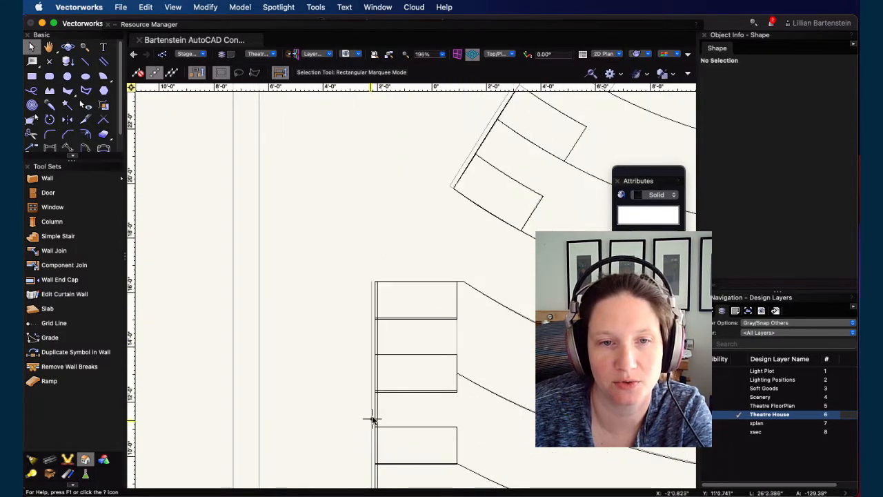
{"action": "scroll", "coordinate": [479, 239], "scroll_direction": "up", "scroll_amount": 6}
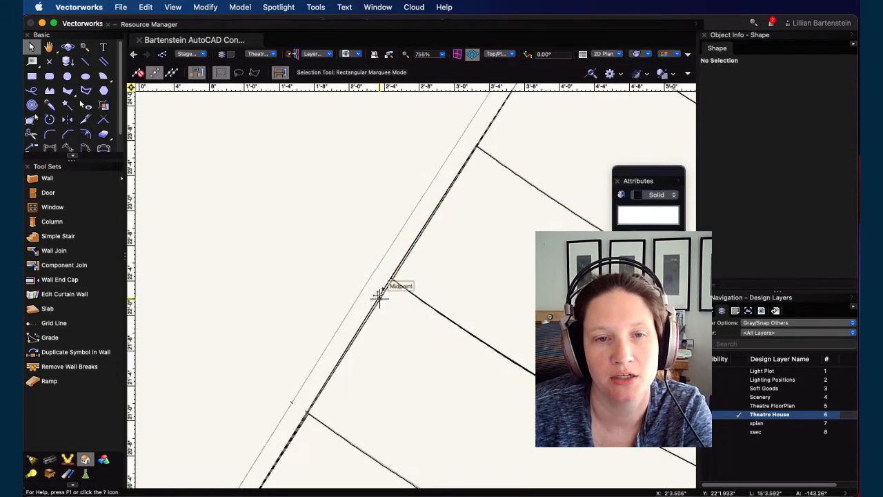
{"action": "scroll", "coordinate": [321, 292], "scroll_direction": "down", "scroll_amount": 4}
{"action": "scroll", "coordinate": [343, 281], "scroll_direction": "up", "scroll_amount": 1}
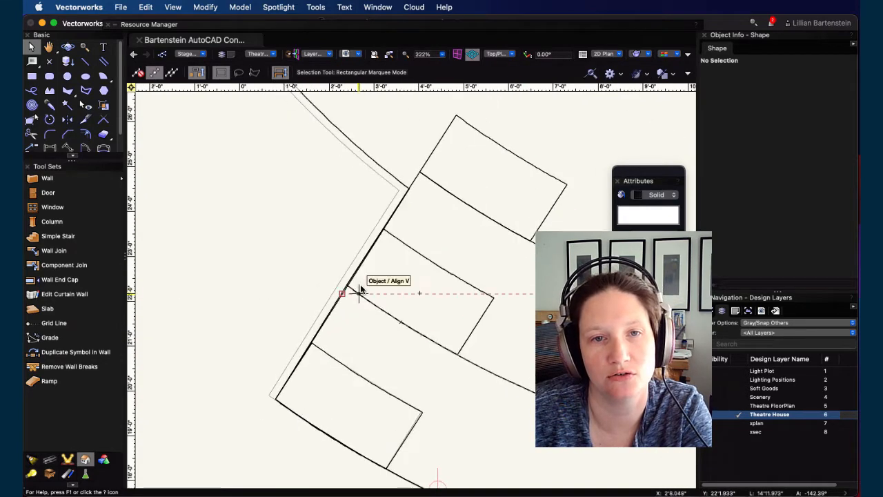
{"action": "left_click", "coordinate": [393, 179]}
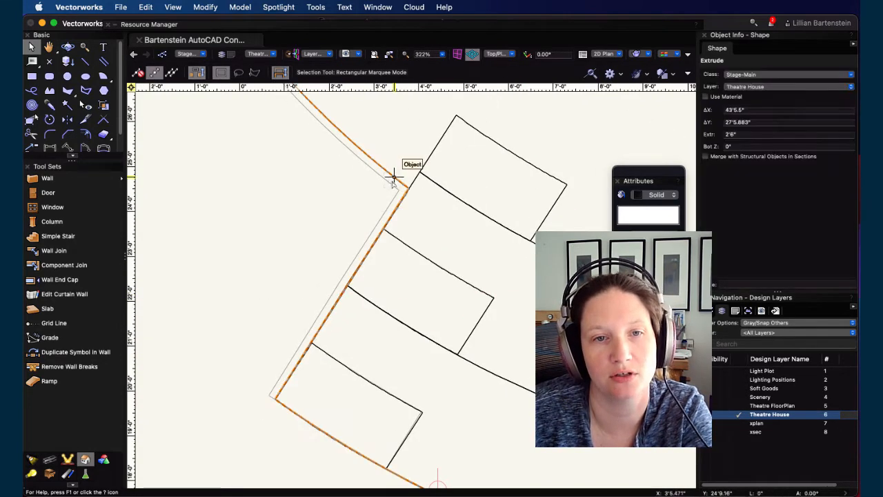
{"action": "scroll", "coordinate": [317, 363], "scroll_direction": "up", "scroll_amount": 3}
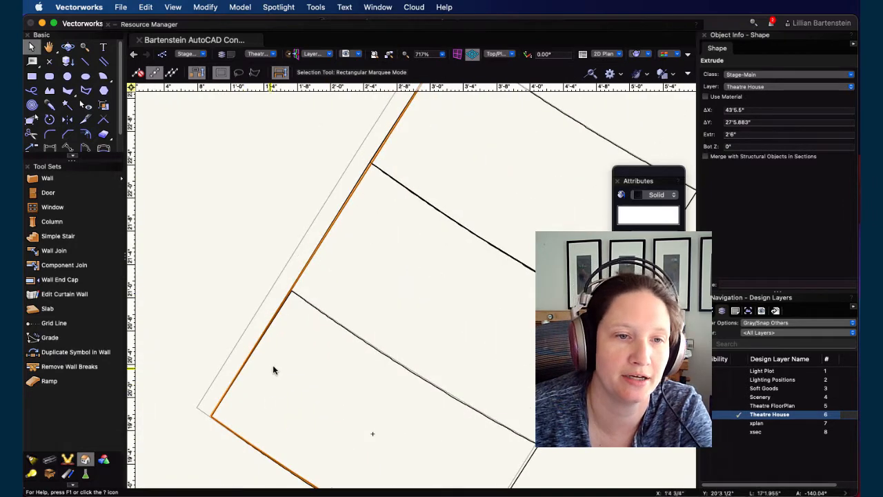
{"action": "scroll", "coordinate": [272, 368], "scroll_direction": "up", "scroll_amount": 3}
{"action": "left_click", "coordinate": [295, 194]}
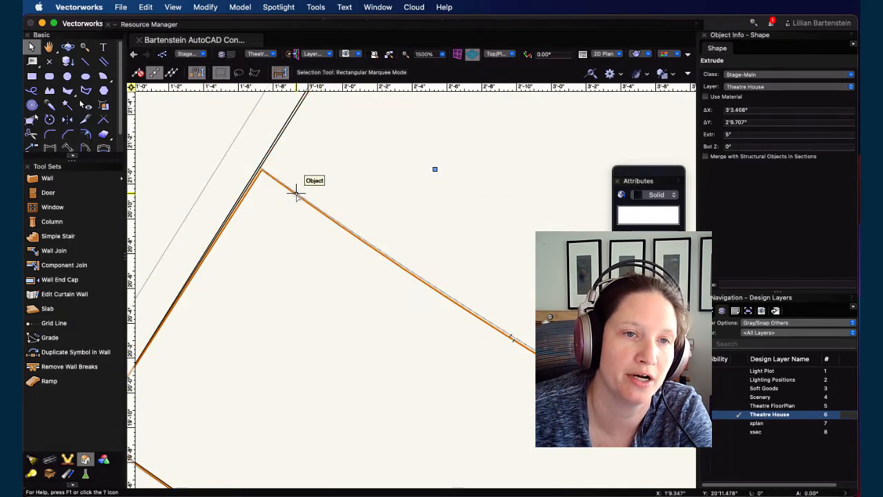
{"action": "middle_click_drag", "start_coordinate": [276, 290], "coordinate": [398, 345]}
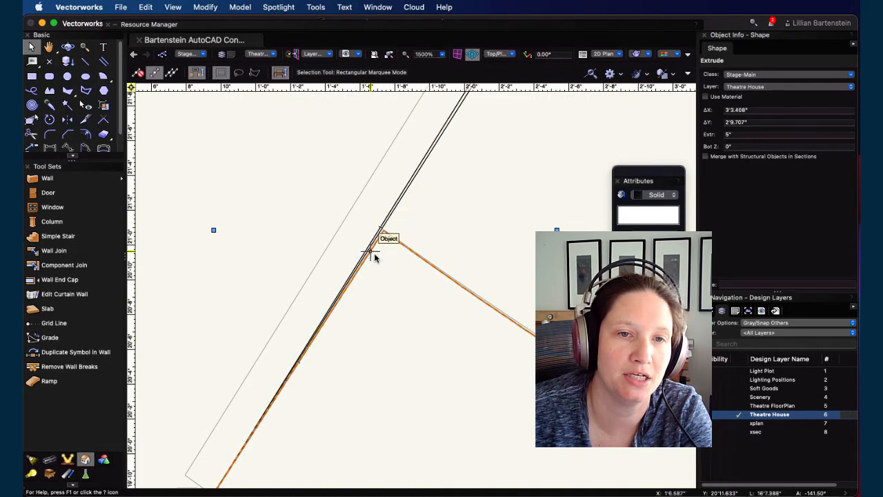
{"action": "key", "text": "shift+Left"}
{"action": "key", "text": "shift+Left"}
{"action": "key", "text": "shift+Left"}
{"action": "key", "text": "shift+Left"}
{"action": "key", "text": "shift+Left"}
{"action": "key", "text": "shift+Left"}
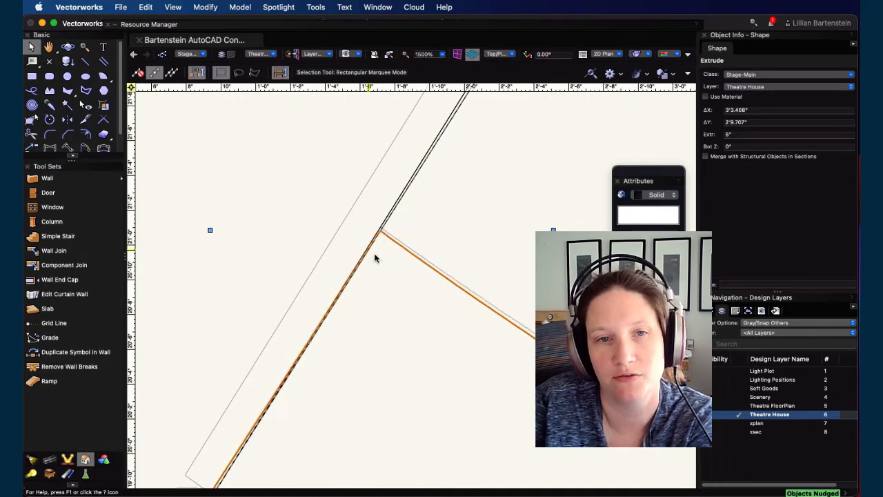
{"action": "key", "text": "shift+Up"}
{"action": "key", "text": "shift+Up"}
{"action": "key", "text": "shift+Up"}
{"action": "key", "text": "shift+Up"}
{"action": "key", "text": "shift+Up"}
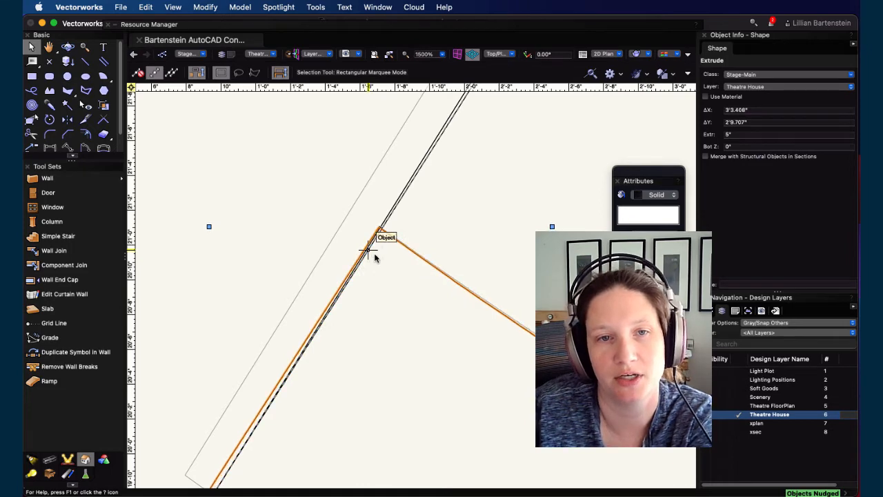
Step: Inspect the alignment of the step blocks along the angled platform edge at high zoom
{"action": "scroll", "coordinate": [375, 257], "scroll_direction": "down", "scroll_amount": 1}
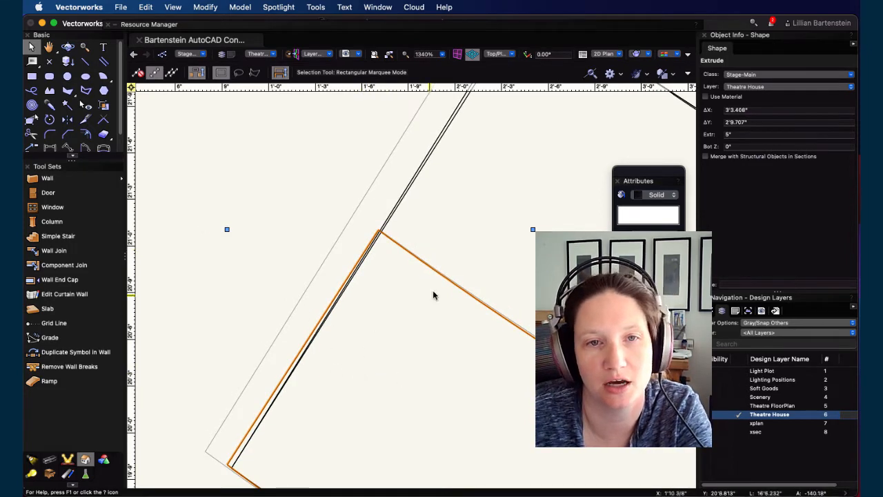
{"action": "scroll", "coordinate": [421, 300], "scroll_direction": "down", "scroll_amount": 3}
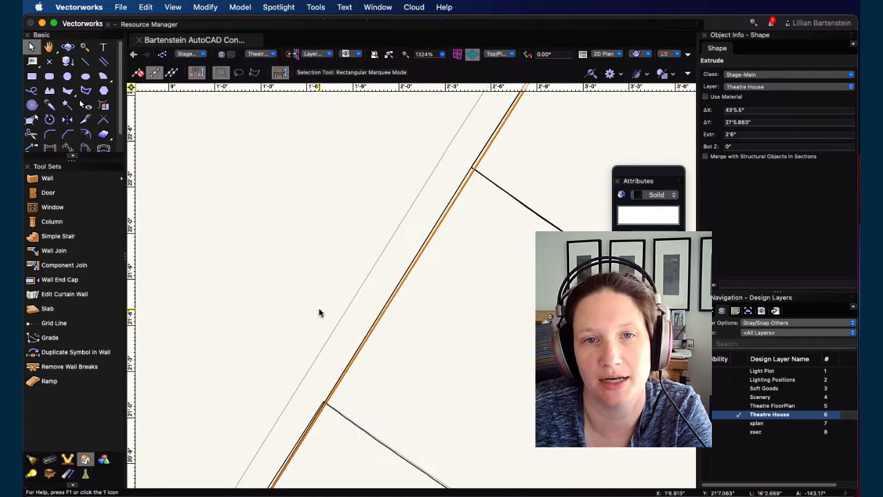
{"action": "scroll", "coordinate": [319, 310], "scroll_direction": "down", "scroll_amount": 2}
{"action": "scroll", "coordinate": [318, 309], "scroll_direction": "down", "scroll_amount": 1}
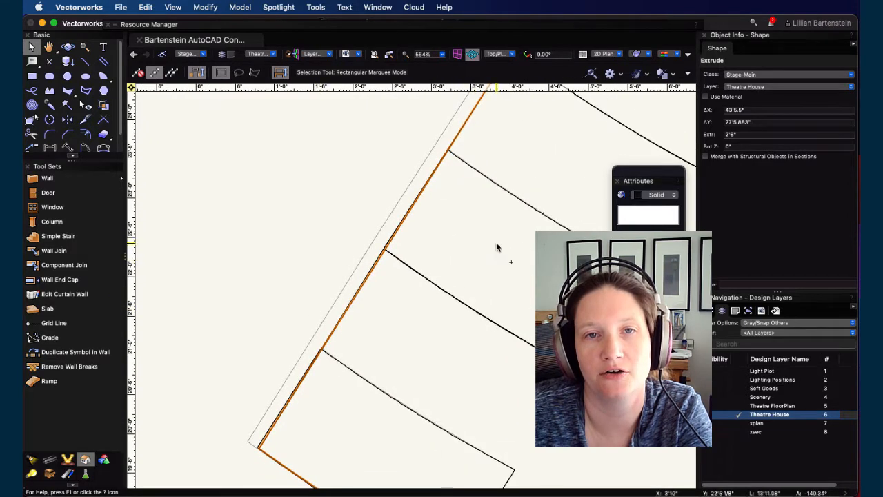
{"action": "middle_click_drag", "start_coordinate": [496, 245], "coordinate": [395, 382]}
{"action": "scroll", "coordinate": [345, 256], "scroll_direction": "up", "scroll_amount": 10}
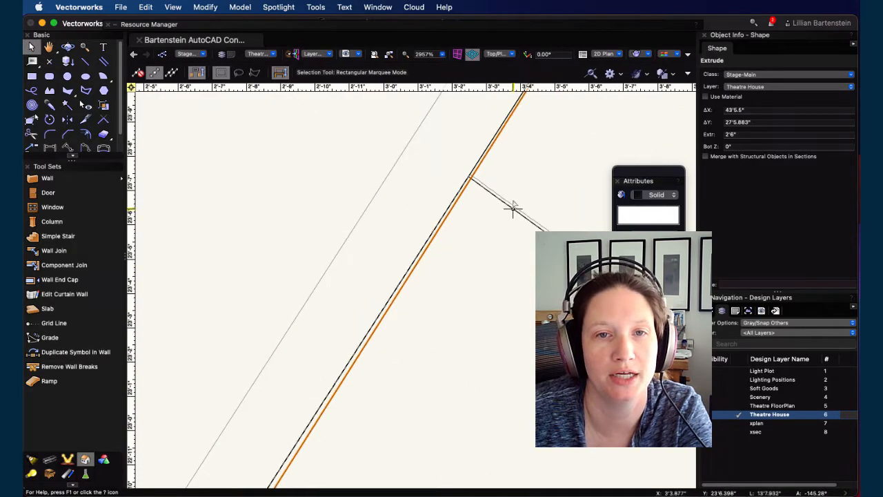
{"action": "left_click_drag", "start_coordinate": [517, 178], "coordinate": [324, 437]}
{"action": "middle_click_drag", "start_coordinate": [324, 438], "coordinate": [274, 476]}
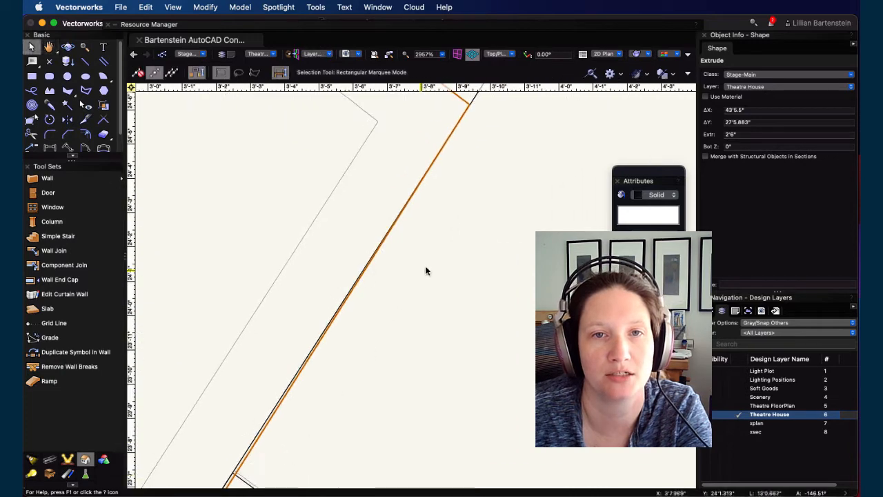
{"action": "middle_click_drag", "start_coordinate": [426, 266], "coordinate": [343, 431]}
{"action": "scroll", "coordinate": [389, 283], "scroll_direction": "down", "scroll_amount": 1}
{"action": "scroll", "coordinate": [388, 283], "scroll_direction": "down", "scroll_amount": 15}
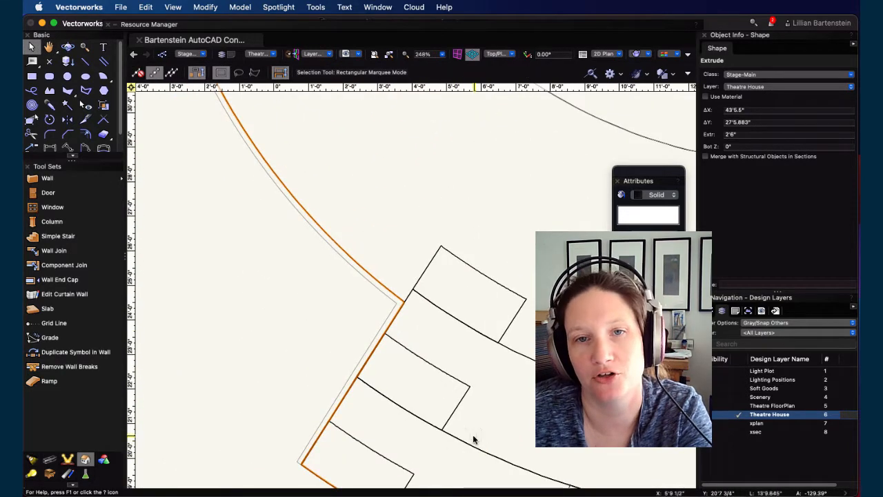
{"action": "scroll", "coordinate": [473, 438], "scroll_direction": "down", "scroll_amount": 6}
{"action": "mouse_move", "coordinate": [501, 409]}
{"action": "middle_mouse_down"}
{"action": "mouse_move", "coordinate": [268, 255]}
{"action": "mouse_move", "coordinate": [343, 253]}
{"action": "mouse_move", "coordinate": [377, 289]}
{"action": "middle_mouse_up"}
{"action": "scroll", "coordinate": [343, 253], "scroll_direction": "down", "scroll_amount": 3}
{"action": "left_click", "coordinate": [181, 166]}
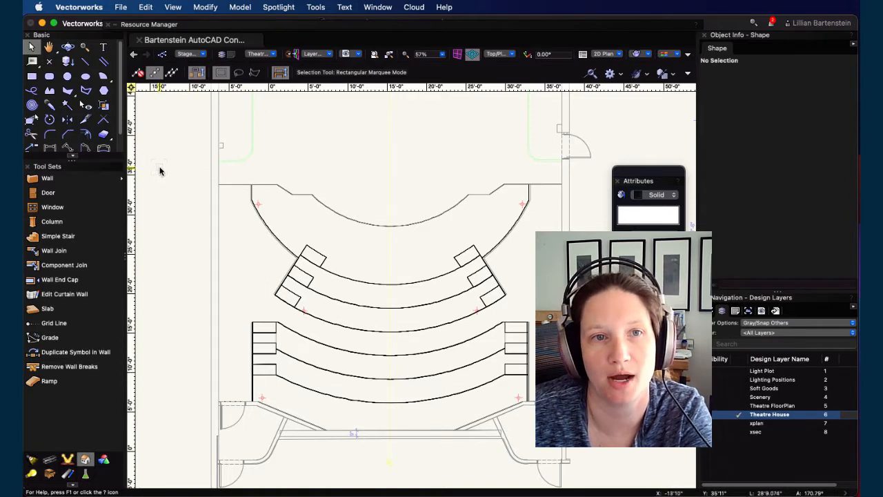
Step: Select all 19 seating platform extrudes and combine them into one solid with Add Solids
{"action": "left_click_drag", "start_coordinate": [190, 167], "coordinate": [592, 461]}
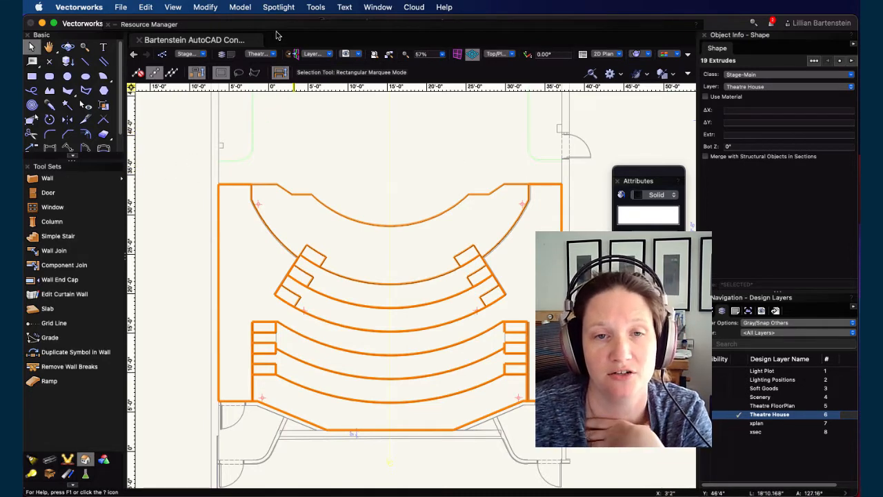
{"action": "left_click", "coordinate": [205, 6]}
{"action": "mouse_move", "coordinate": [252, 7]}
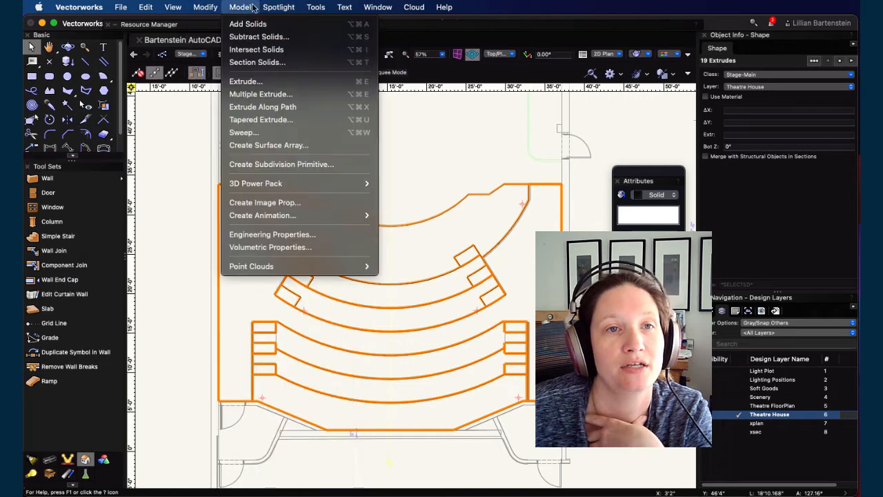
{"action": "left_click", "coordinate": [249, 23]}
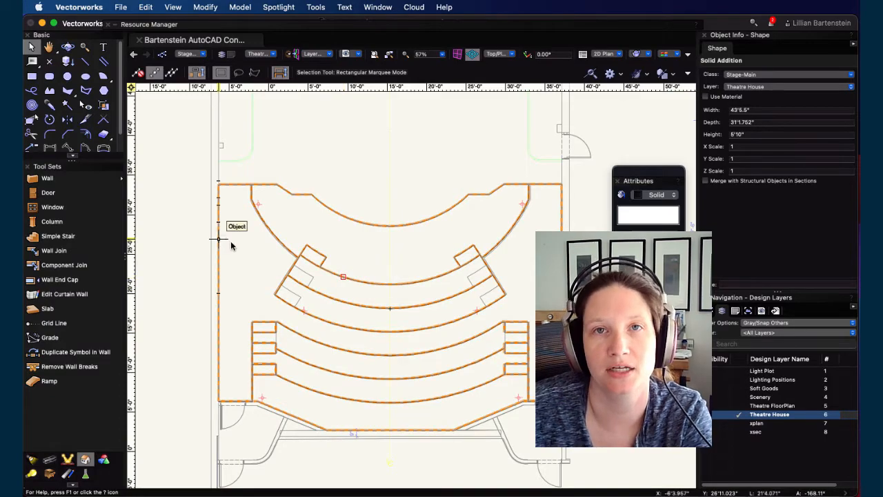
Step: Orbit around the combined platform solid in 3D to examine its shape
{"action": "key", "text": "shift+c"}
{"action": "left_click_drag", "start_coordinate": [419, 379], "coordinate": [281, 171]}
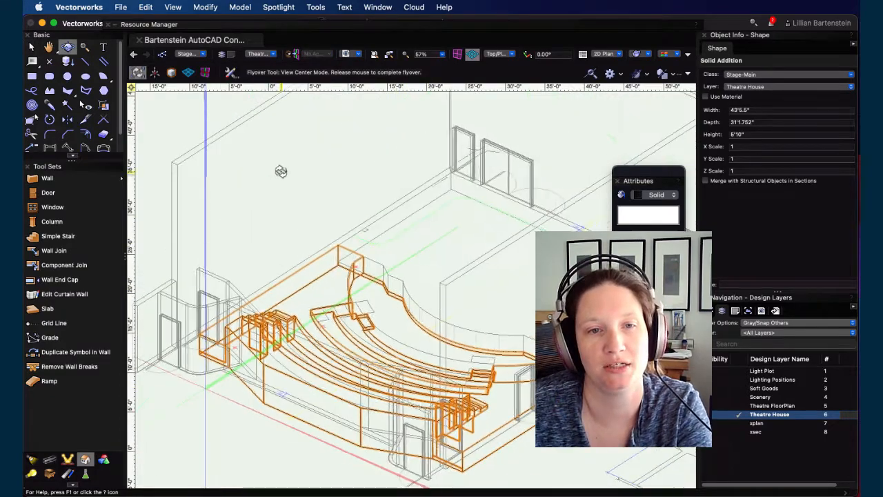
{"action": "left_click_drag", "start_coordinate": [467, 385], "coordinate": [580, 354]}
{"action": "left_click_drag", "start_coordinate": [345, 376], "coordinate": [318, 386]}
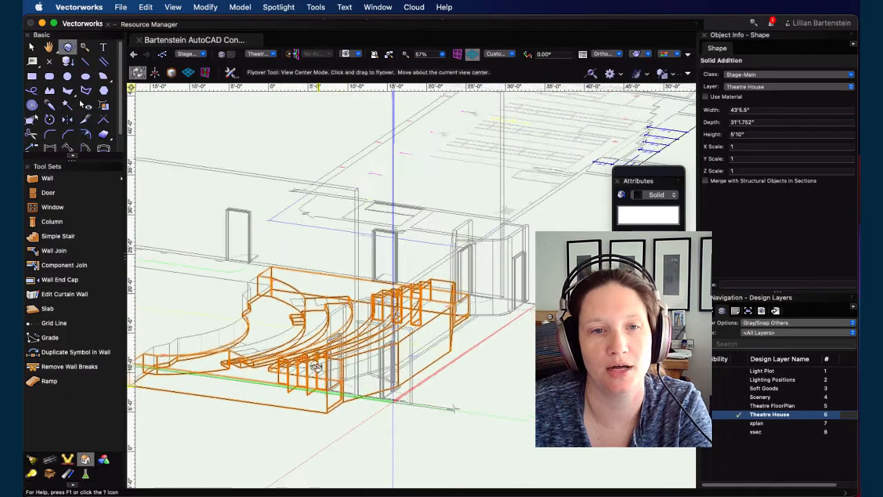
{"action": "scroll", "coordinate": [315, 366], "scroll_direction": "up", "scroll_amount": 1}
{"action": "scroll", "coordinate": [303, 341], "scroll_direction": "up", "scroll_amount": 1}
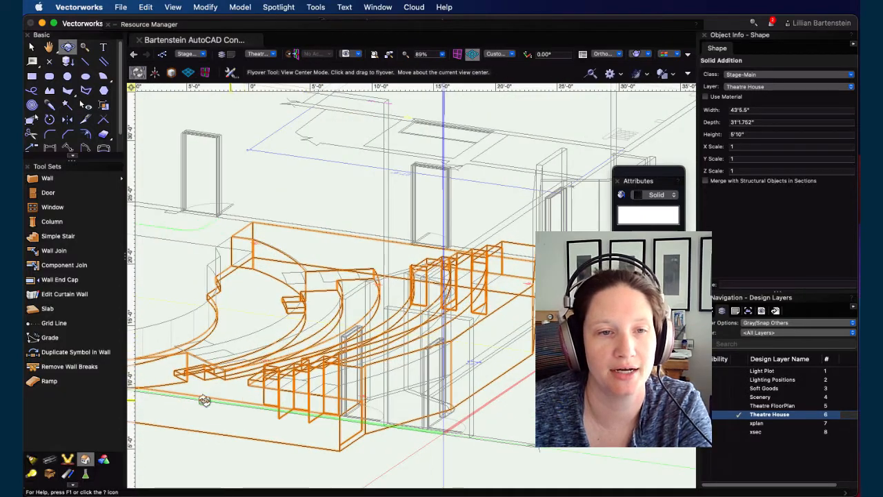
{"action": "left_click_drag", "start_coordinate": [204, 400], "coordinate": [418, 370]}
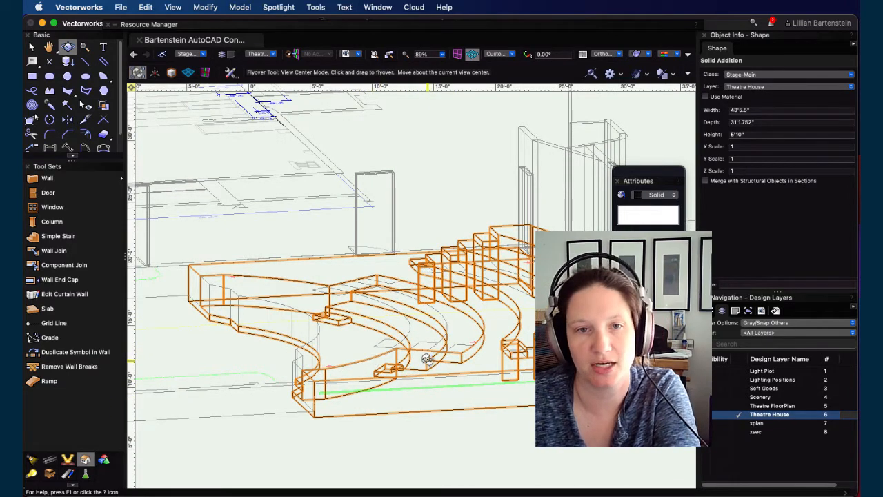
{"action": "left_click_drag", "start_coordinate": [491, 358], "coordinate": [372, 345]}
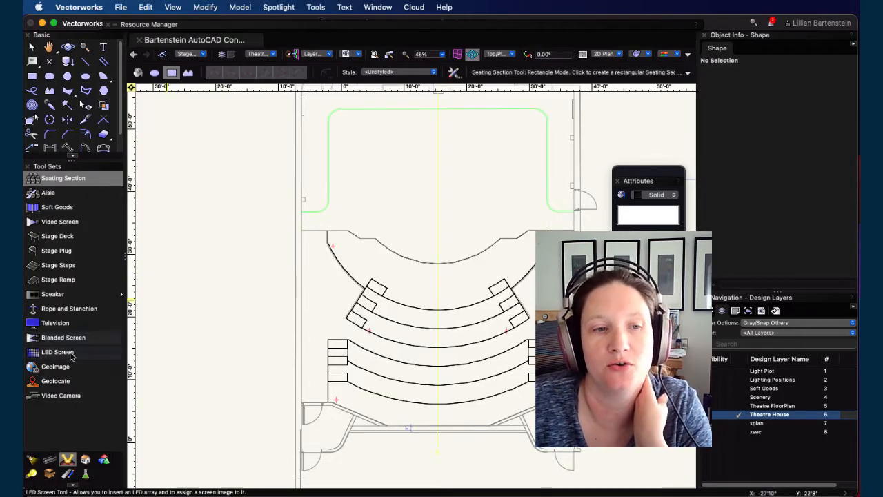
{"action": "left_click", "coordinate": [31, 461]}
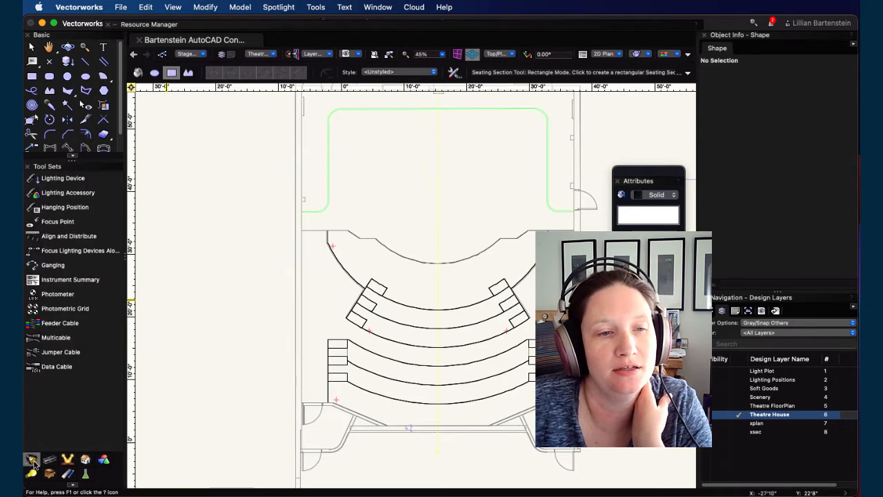
{"action": "left_click", "coordinate": [49, 460]}
{"action": "left_click", "coordinate": [85, 459]}
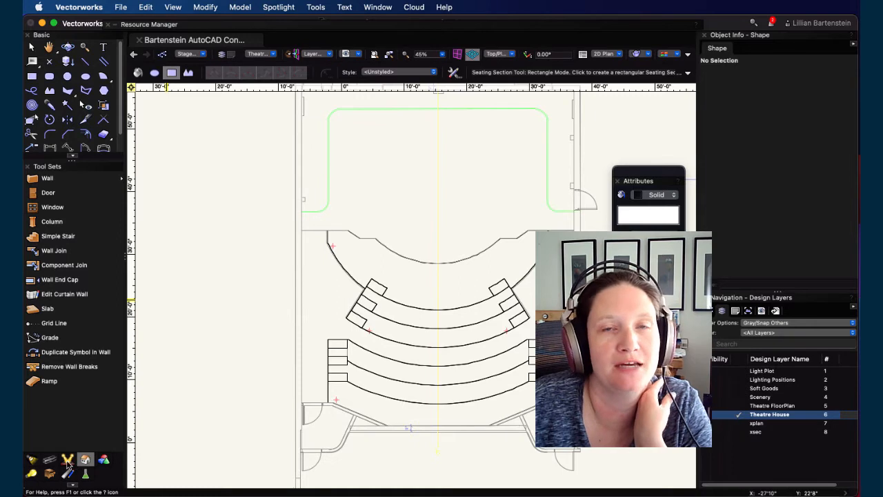
{"action": "left_click", "coordinate": [67, 460]}
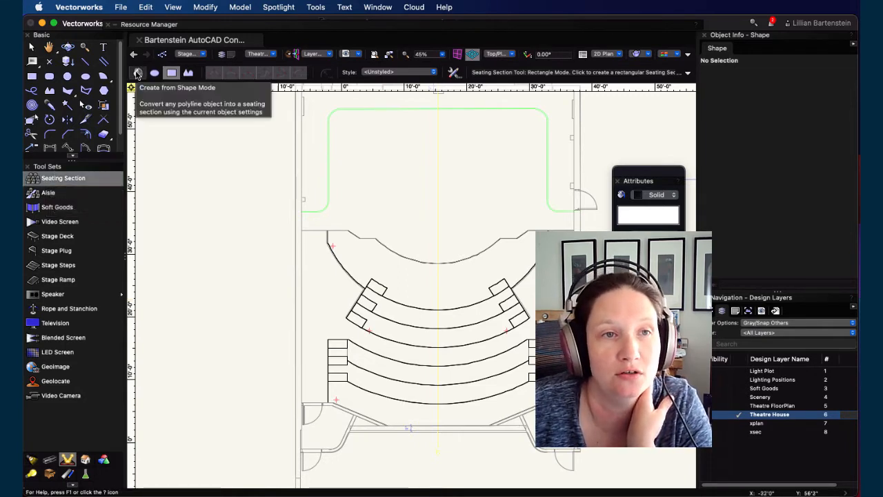
Step: With the Seating Section tool in Rectangle mode, draw a seating section about 26' by 18' left of the theatre, front facing up
{"action": "left_click", "coordinate": [137, 73]}
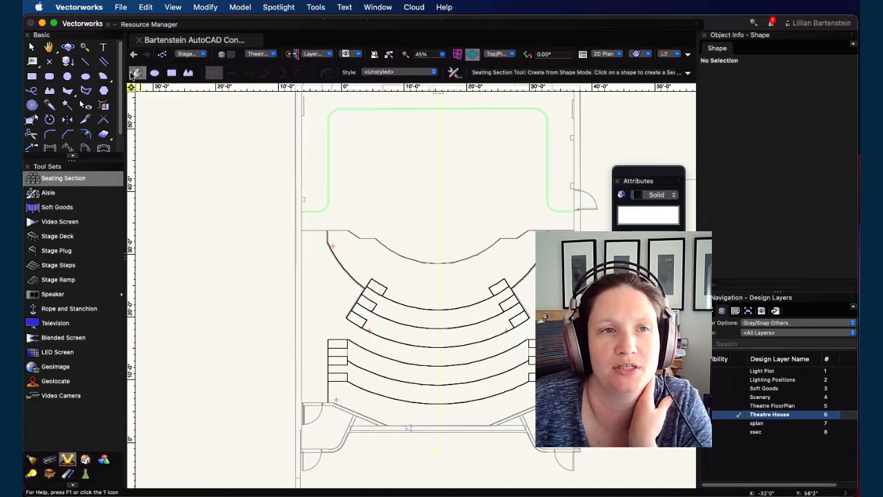
{"action": "left_click", "coordinate": [171, 73]}
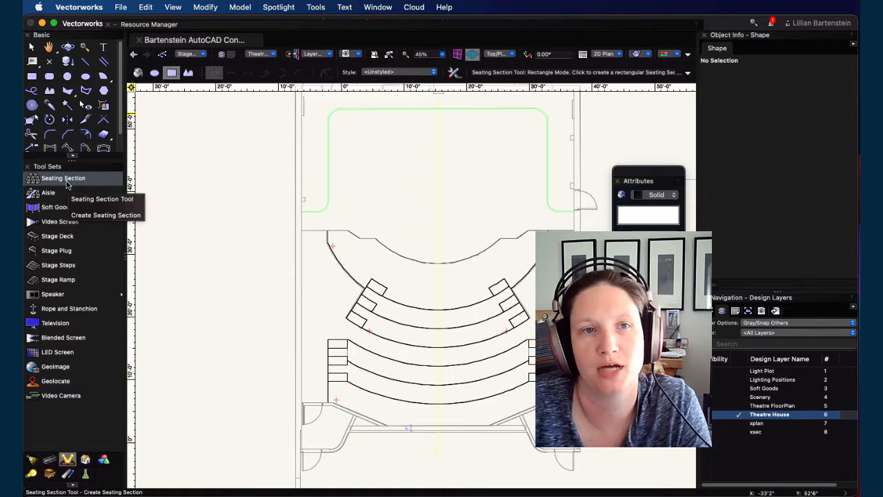
{"action": "key", "text": "h"}
{"action": "mouse_move", "coordinate": [205, 286]}
{"action": "left_mouse_down"}
{"action": "mouse_move", "coordinate": [487, 285]}
{"action": "mouse_move", "coordinate": [440, 283]}
{"action": "left_mouse_up"}
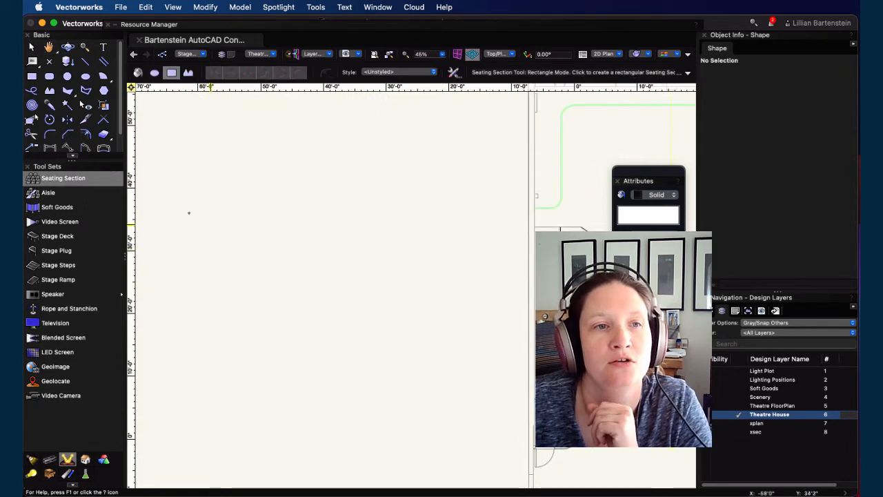
{"action": "left_click", "coordinate": [60, 181]}
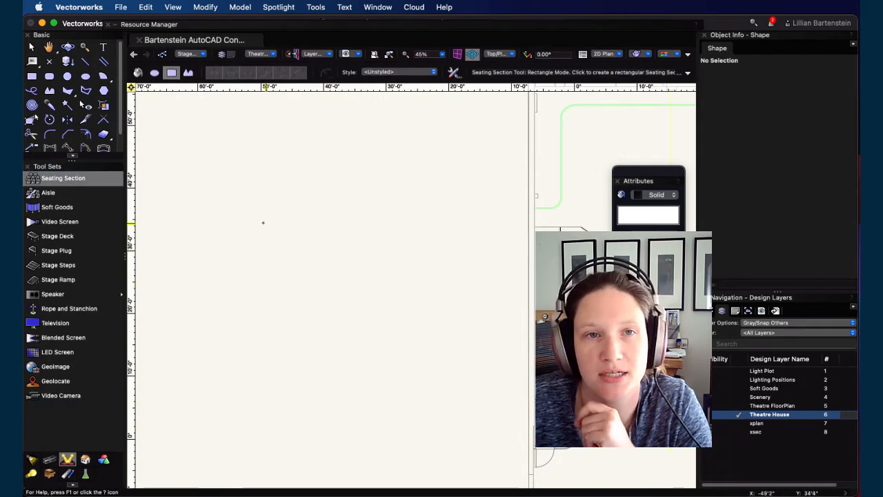
{"action": "left_click", "coordinate": [248, 190]}
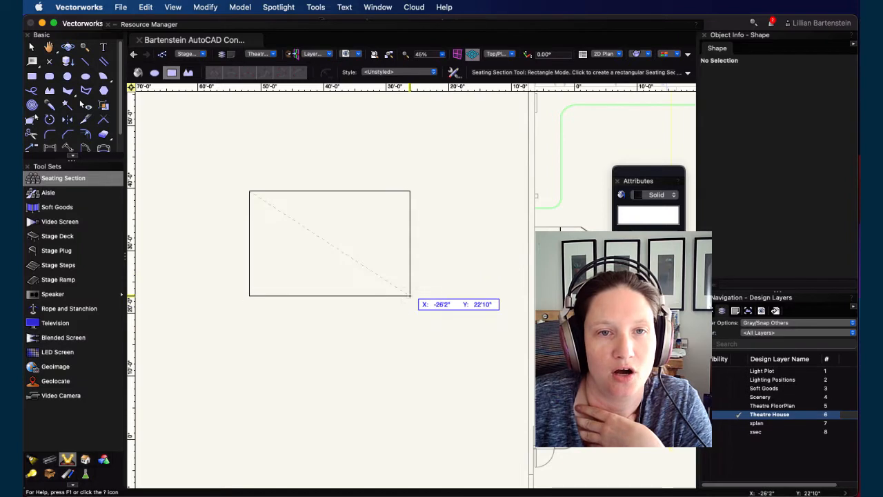
{"action": "left_click", "coordinate": [413, 302]}
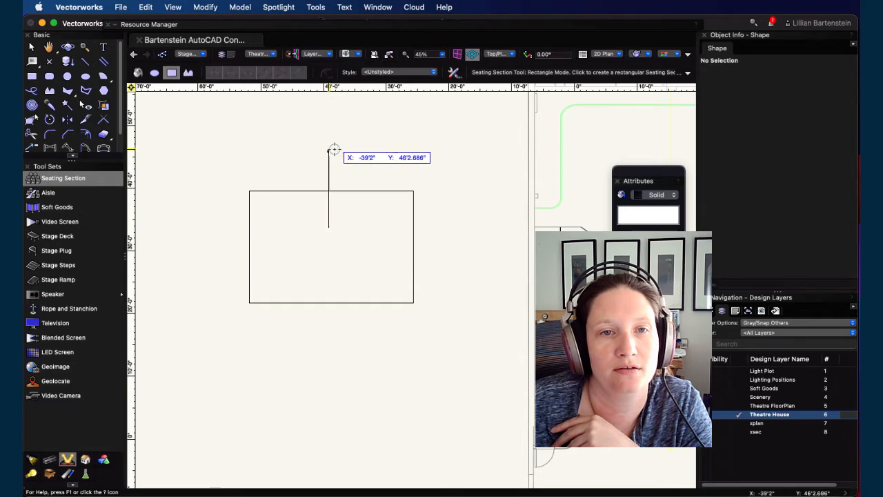
{"action": "left_click", "coordinate": [332, 147]}
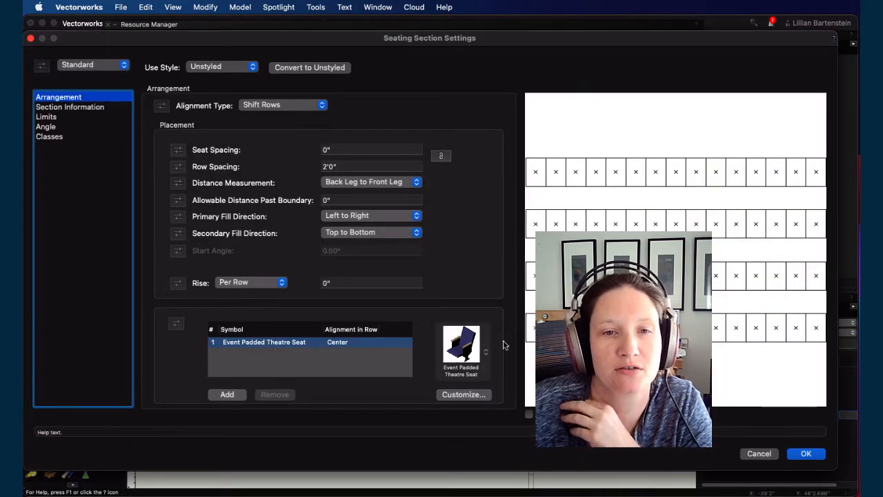
Step: Replace the seating section's seat symbol with Event Chair 1 and apply the settings
{"action": "left_click", "coordinate": [473, 347]}
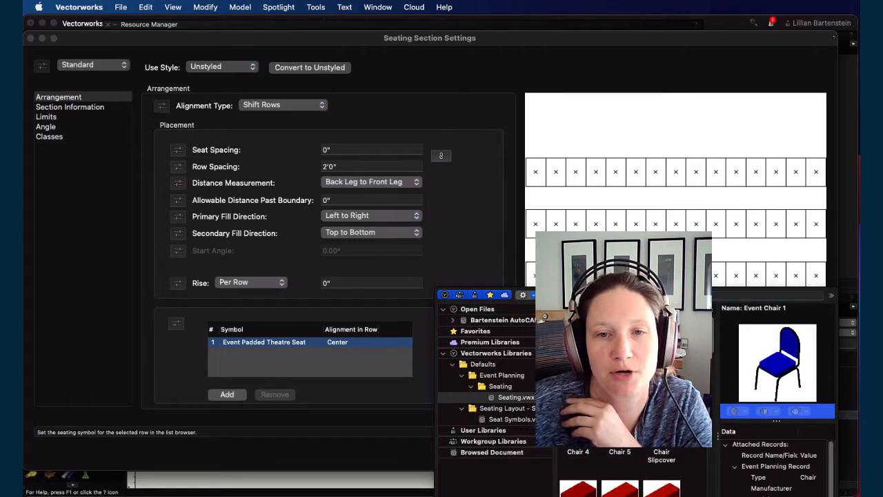
{"action": "double_click", "coordinate": [578, 343]}
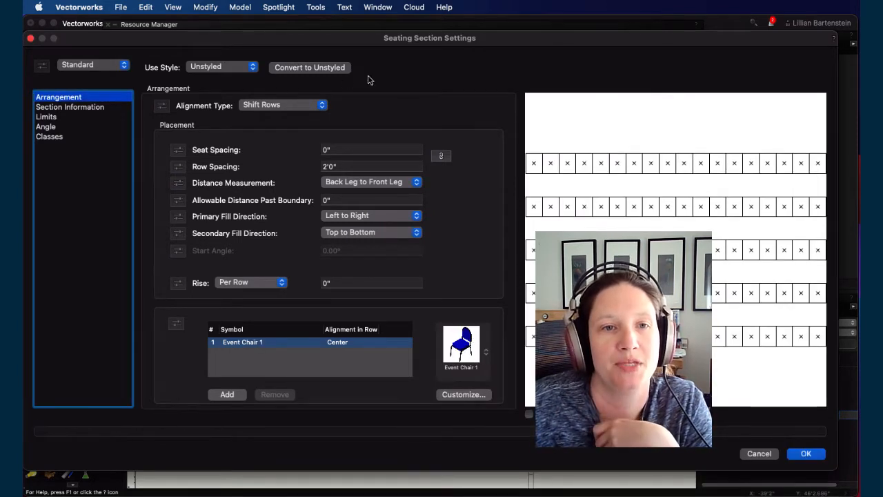
{"action": "left_click", "coordinate": [804, 453]}
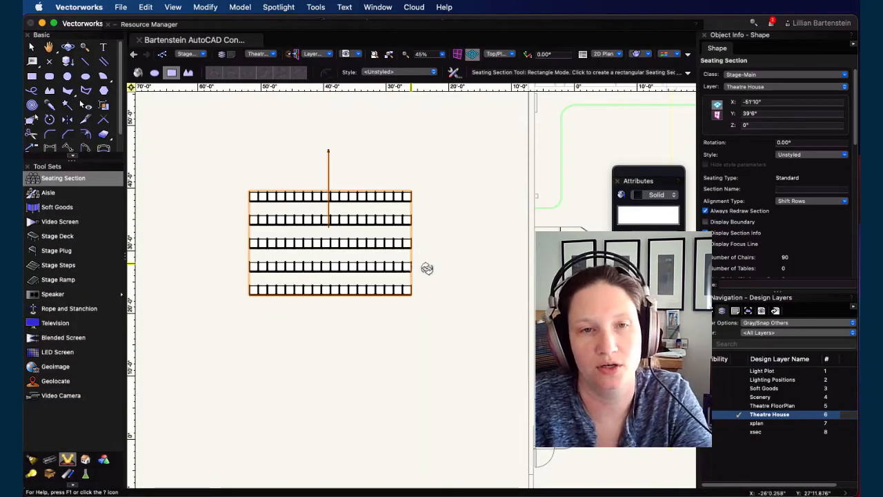
Step: Set the seating section's rise to 8" per row, checking the result in a 3D view
{"action": "mouse_move", "coordinate": [428, 268]}
{"action": "middle_mouse_down", "text": "super"}
{"action": "mouse_move", "coordinate": [459, 314]}
{"action": "mouse_move", "coordinate": [369, 135]}
{"action": "mouse_move", "coordinate": [388, 371]}
{"action": "mouse_move", "coordinate": [343, 345]}
{"action": "mouse_move", "coordinate": [186, 331]}
{"action": "mouse_move", "coordinate": [414, 363]}
{"action": "mouse_move", "coordinate": [345, 338]}
{"action": "mouse_move", "coordinate": [294, 359]}
{"action": "middle_mouse_up", "text": "super"}
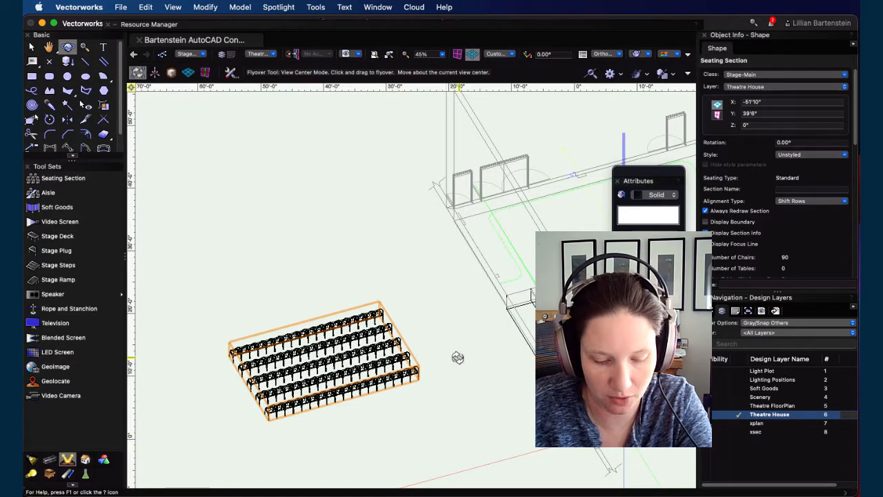
{"action": "left_click_drag", "start_coordinate": [474, 310], "coordinate": [395, 389]}
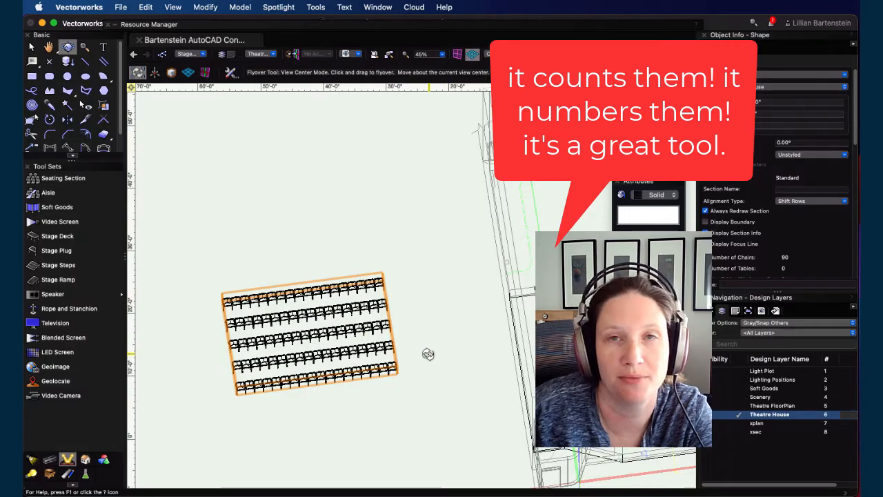
{"action": "left_click_drag", "start_coordinate": [428, 354], "coordinate": [457, 329]}
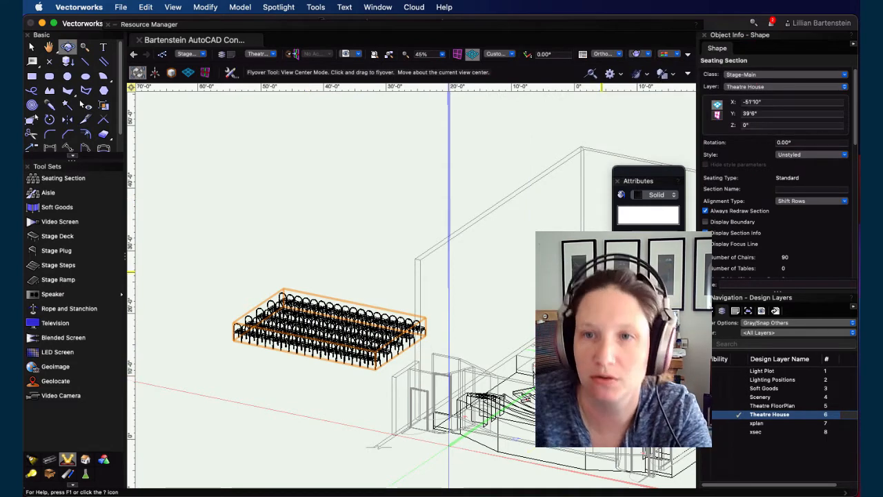
{"action": "scroll", "coordinate": [764, 228], "scroll_direction": "down", "scroll_amount": 5}
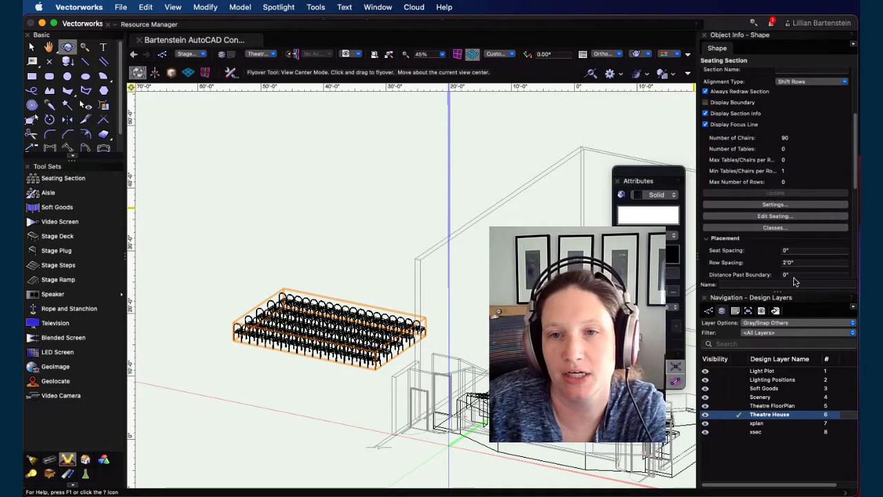
{"action": "scroll", "coordinate": [757, 253], "scroll_direction": "down", "scroll_amount": 2}
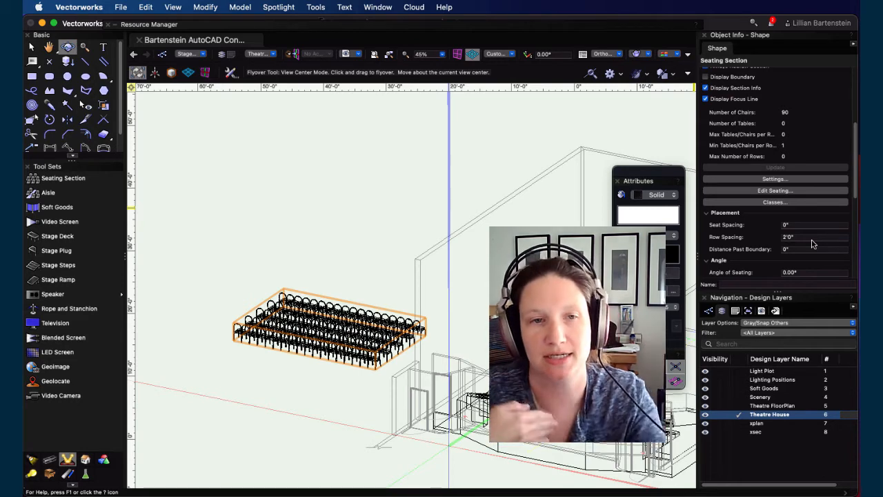
{"action": "scroll", "coordinate": [773, 266], "scroll_direction": "down", "scroll_amount": 5}
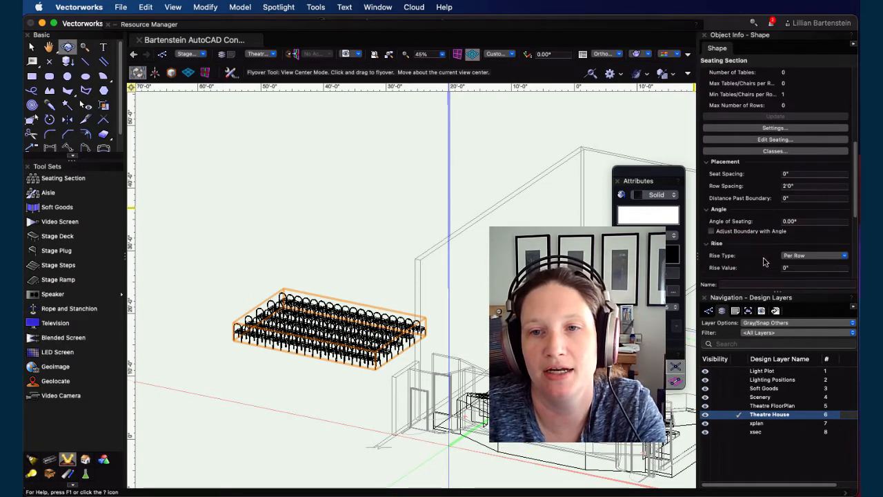
{"action": "left_click", "coordinate": [794, 233]}
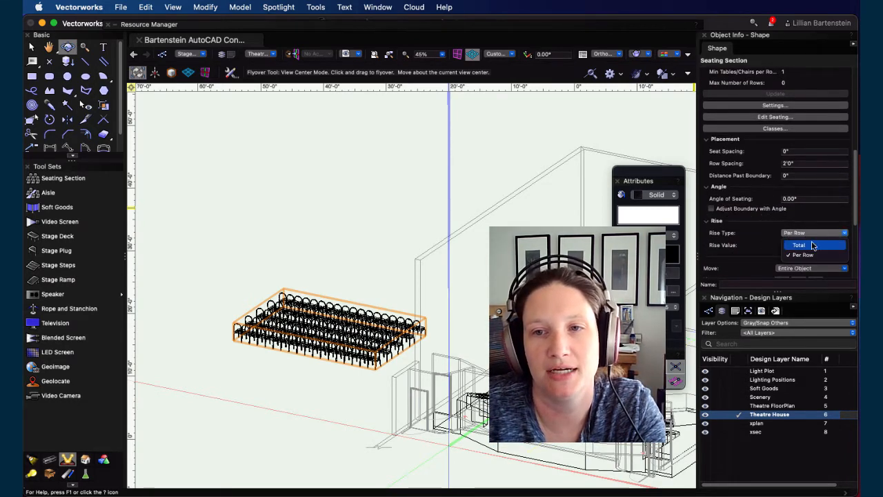
{"action": "left_click", "coordinate": [814, 255]}
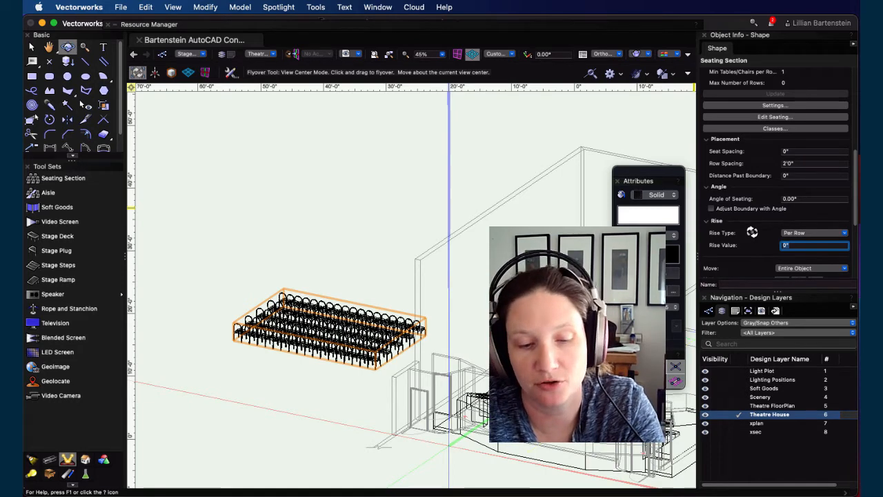
{"action": "key", "text": "Return"}
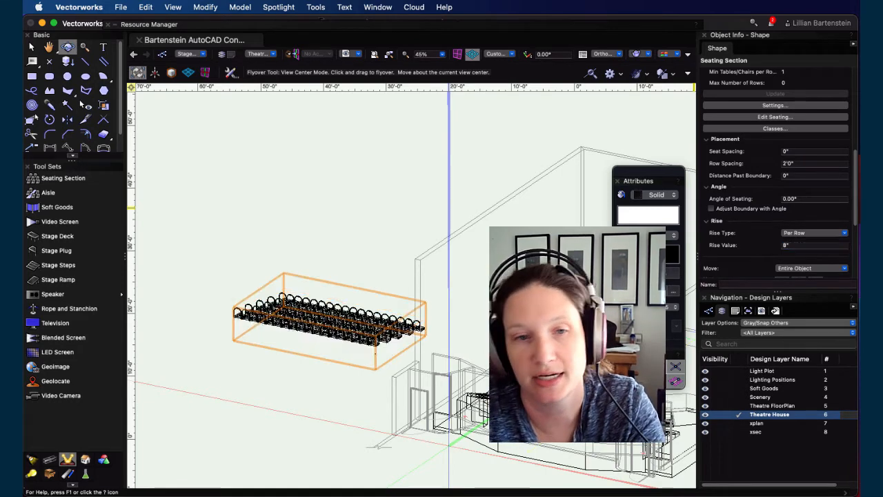
{"action": "left_click_drag", "start_coordinate": [522, 321], "coordinate": [401, 445]}
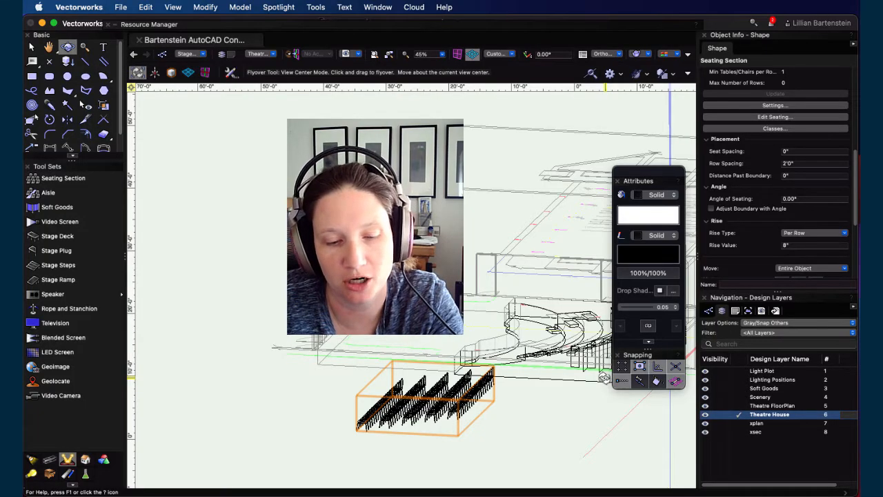
Step: Return to Top/Plan view and delete the rectangular seating section
{"action": "key", "text": "super+5"}
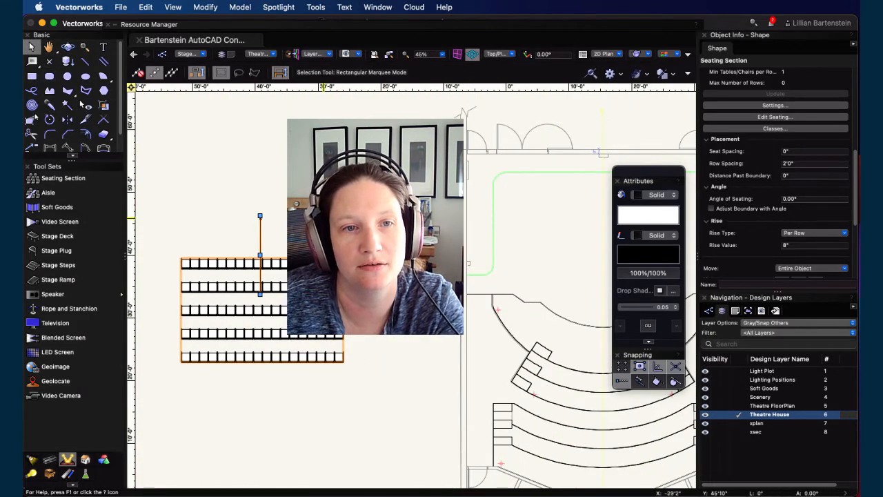
{"action": "left_click", "coordinate": [413, 140]}
{"action": "left_click", "coordinate": [299, 305]}
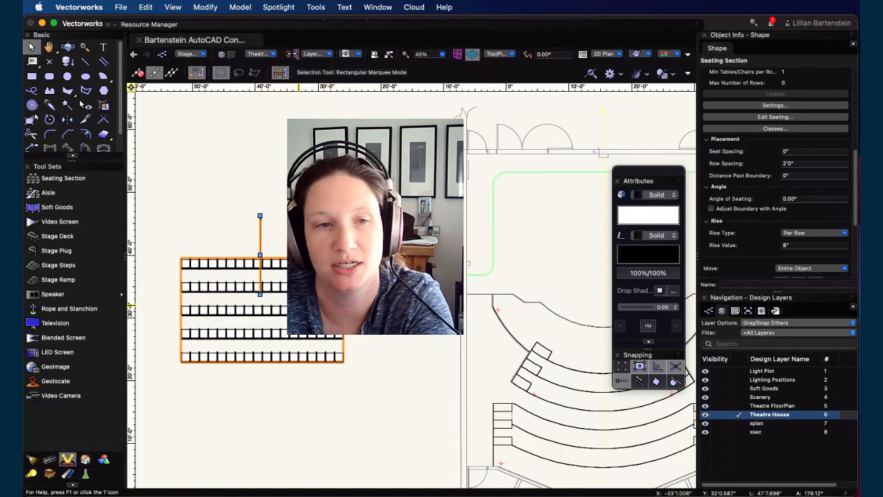
{"action": "key", "text": "Delete"}
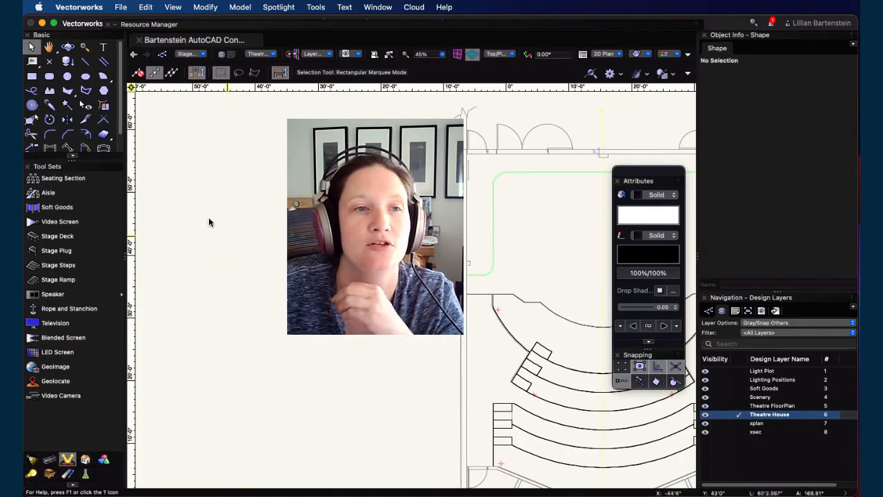
Step: Open the Seating Section tool preferences and choose Event Padded Theatre Seat from Seat Symbols.vwx as the seat symbol
{"action": "left_click", "coordinate": [69, 179]}
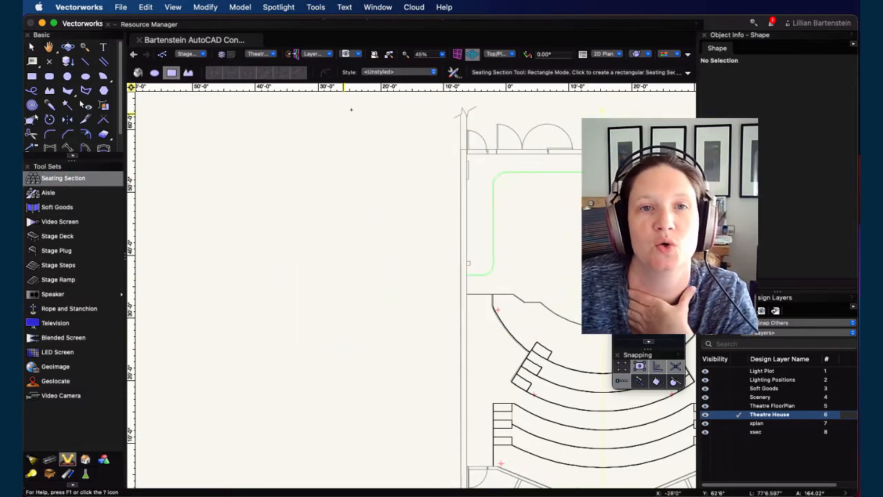
{"action": "left_click", "coordinate": [454, 74]}
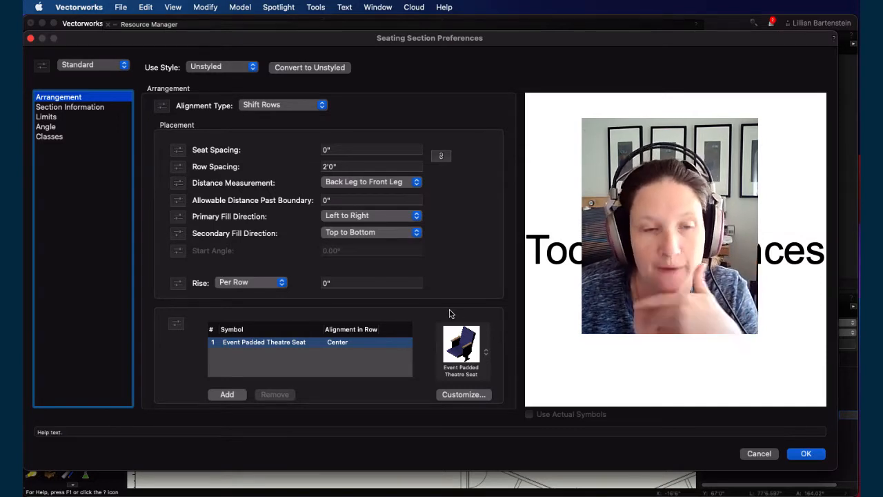
{"action": "left_click", "coordinate": [468, 352]}
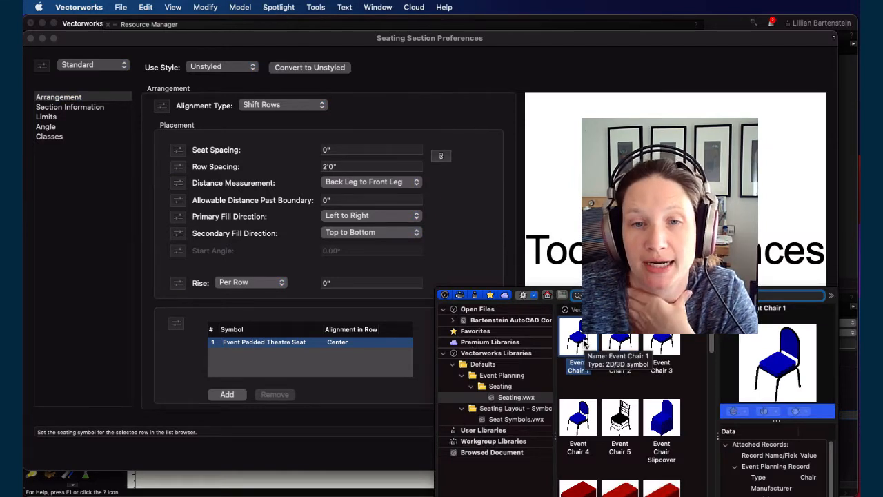
{"action": "left_click", "coordinate": [518, 419]}
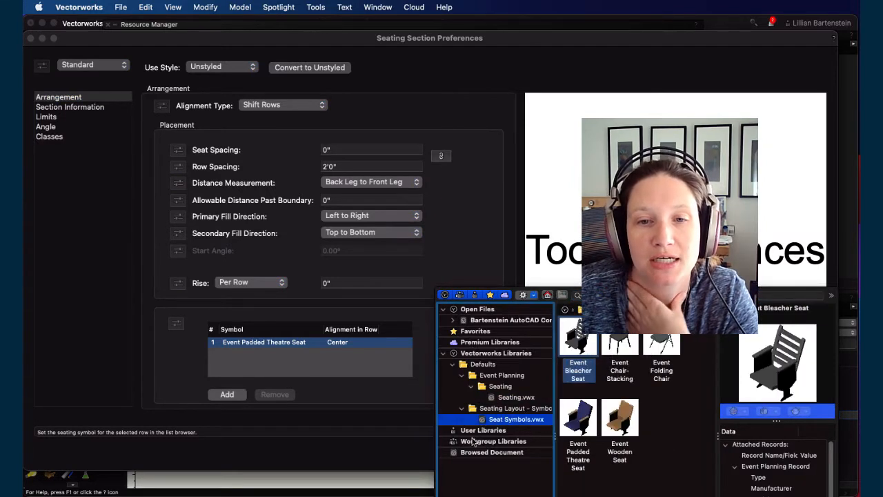
{"action": "left_click", "coordinate": [579, 419]}
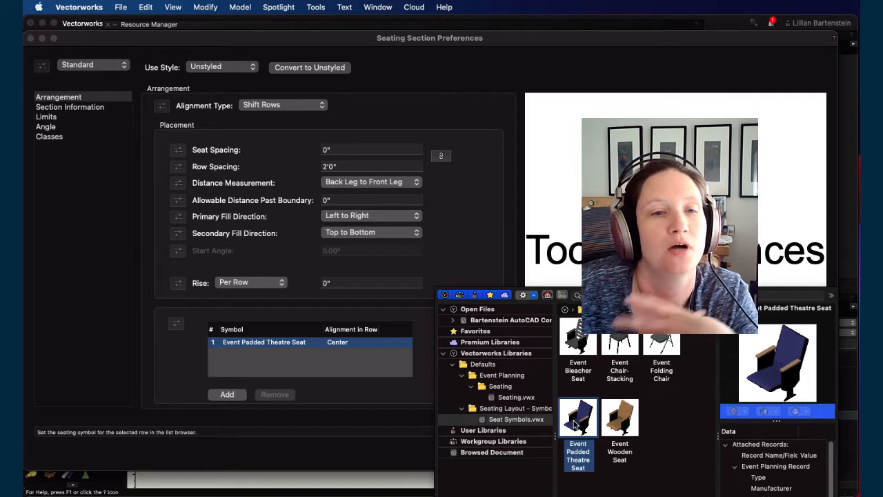
{"action": "double_click", "coordinate": [577, 421]}
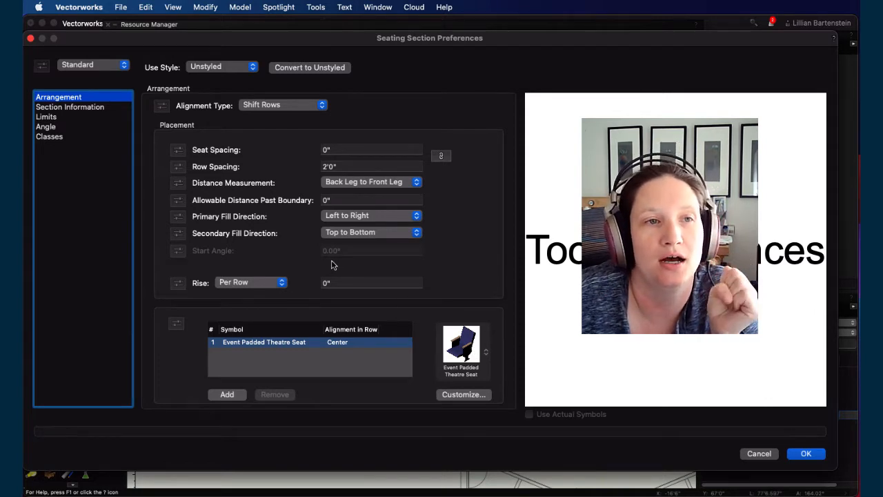
Step: Review the Section Information, Limits, Angle and Classes panes of the seating section preferences
{"action": "left_click", "coordinate": [89, 108]}
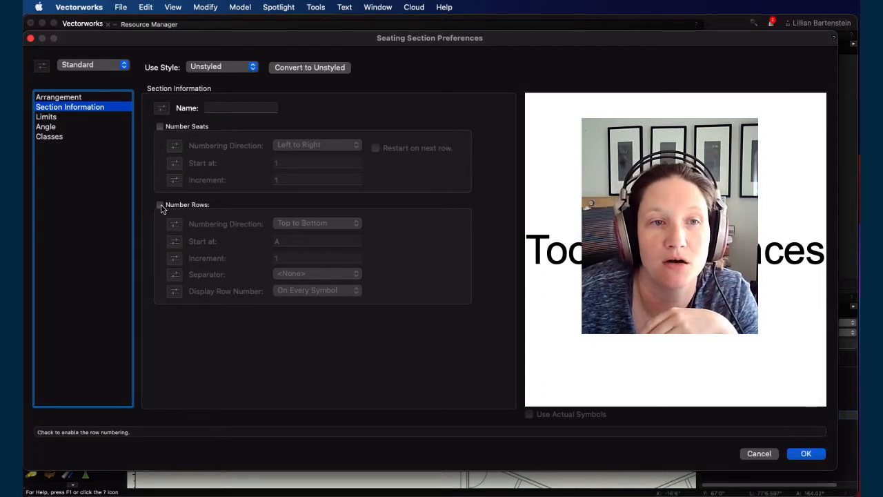
{"action": "left_click", "coordinate": [53, 119]}
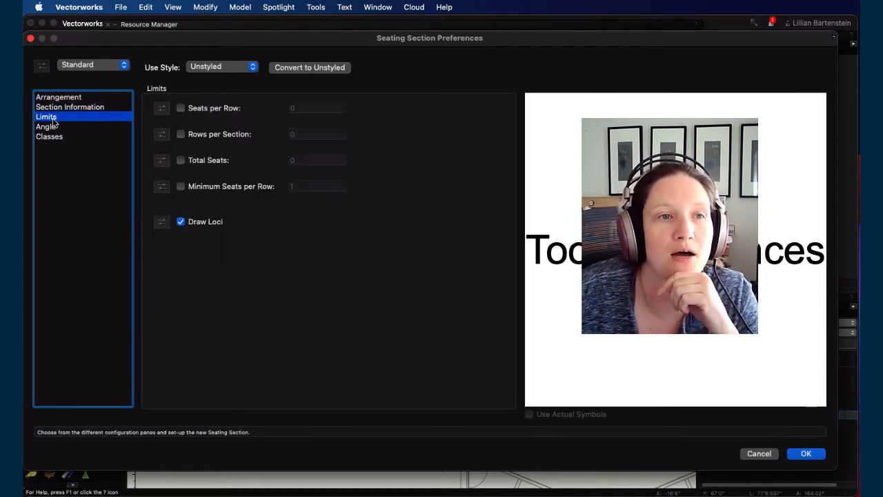
{"action": "left_click", "coordinate": [55, 128]}
{"action": "left_click", "coordinate": [58, 139]}
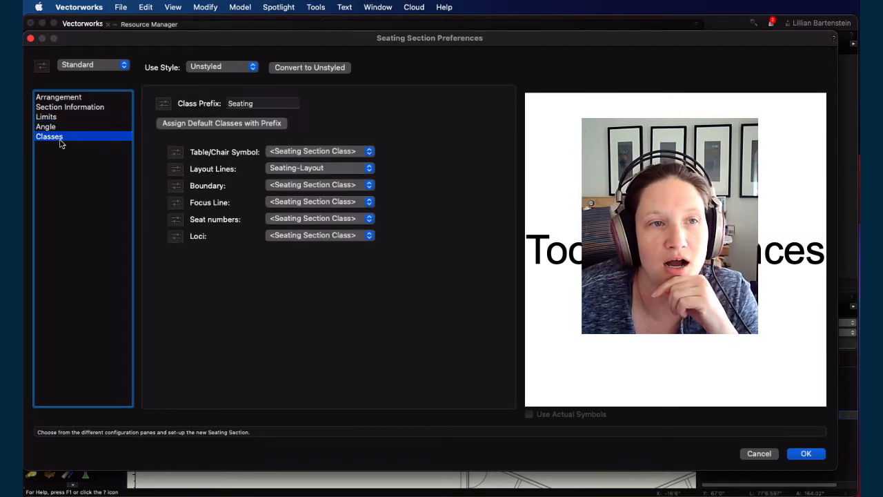
{"action": "left_click", "coordinate": [62, 118]}
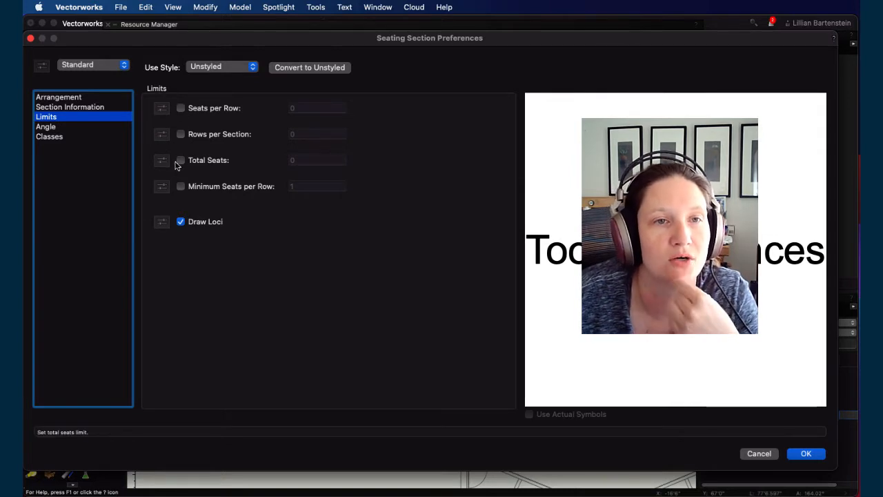
{"action": "left_click", "coordinate": [80, 98]}
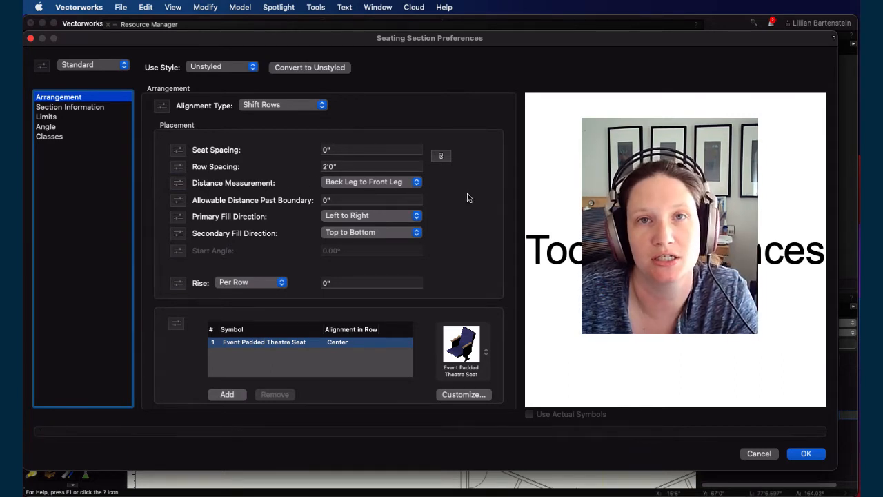
Step: Set distance measurement to Front Leg to Front Leg and row spacing to 3', then accept the preferences
{"action": "left_click", "coordinate": [417, 183]}
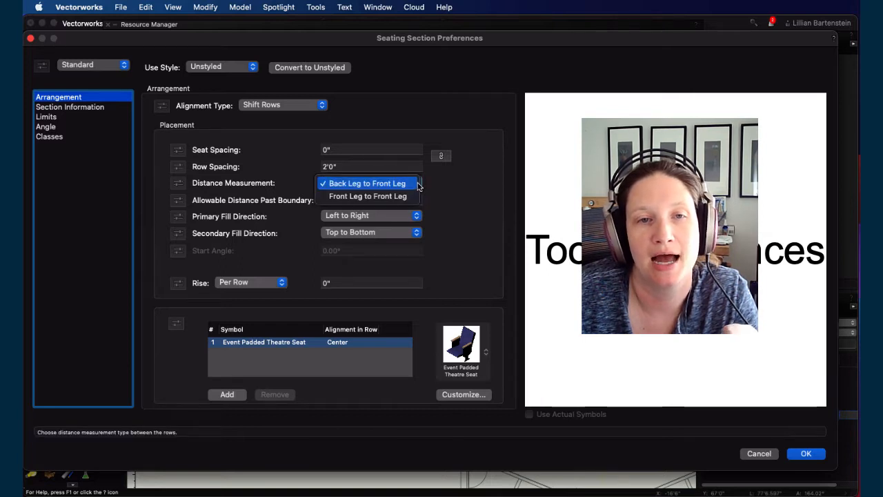
{"action": "left_click", "coordinate": [376, 198]}
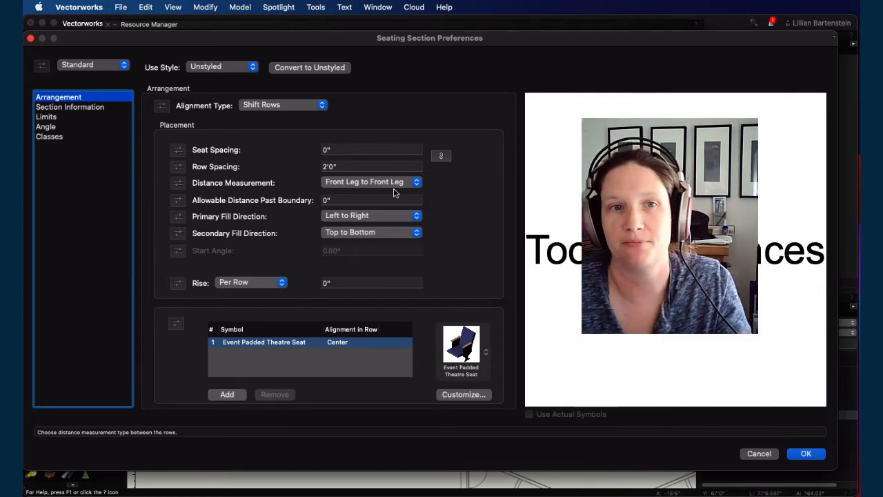
{"action": "left_click", "coordinate": [327, 166]}
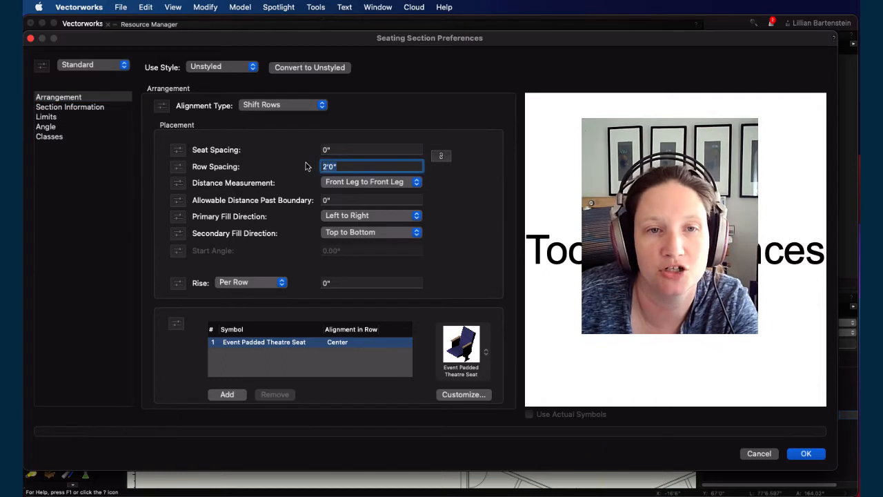
{"action": "type", "text": "3'"}
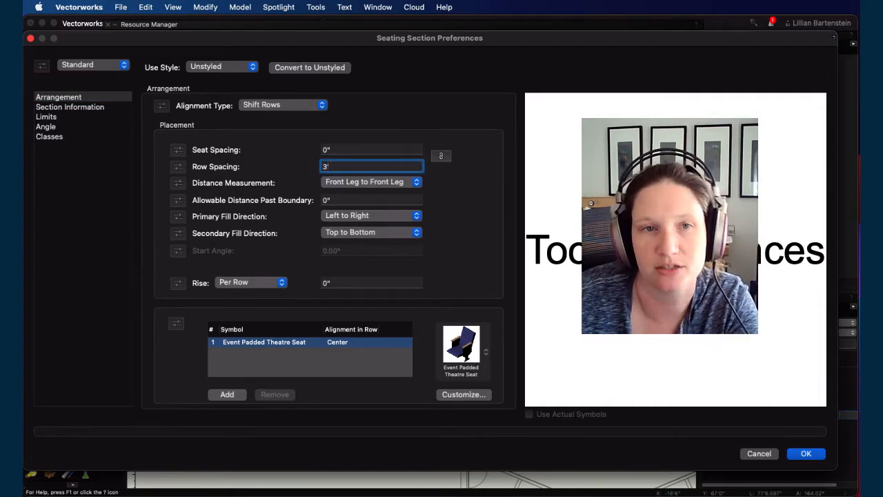
{"action": "left_click", "coordinate": [380, 147]}
{"action": "left_click", "coordinate": [380, 167]}
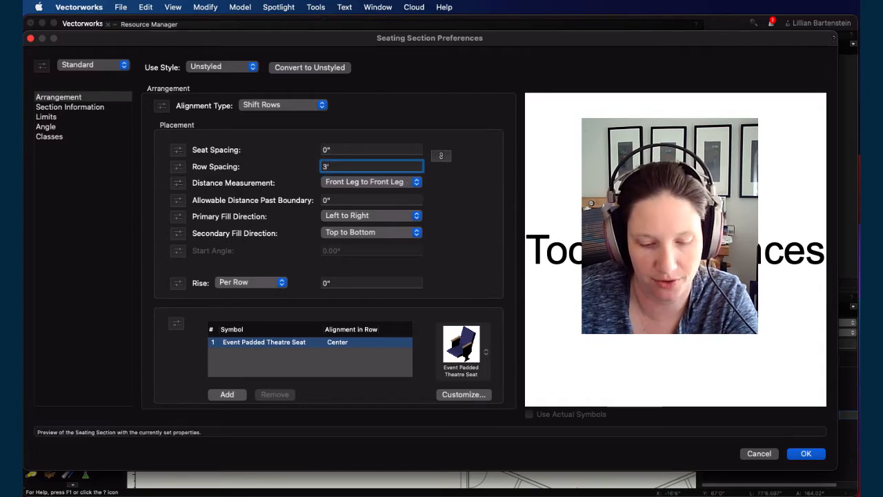
{"action": "left_click", "coordinate": [806, 454]}
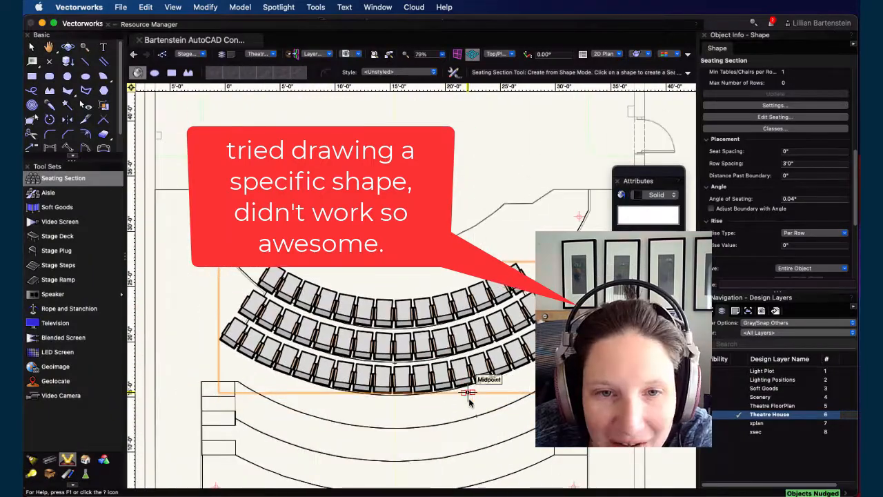
Step: Switch to the selection tool and move the curved seating section's focus point handle upward
{"action": "scroll", "coordinate": [425, 296], "scroll_direction": "up", "scroll_amount": 3}
{"action": "key", "text": "x"}
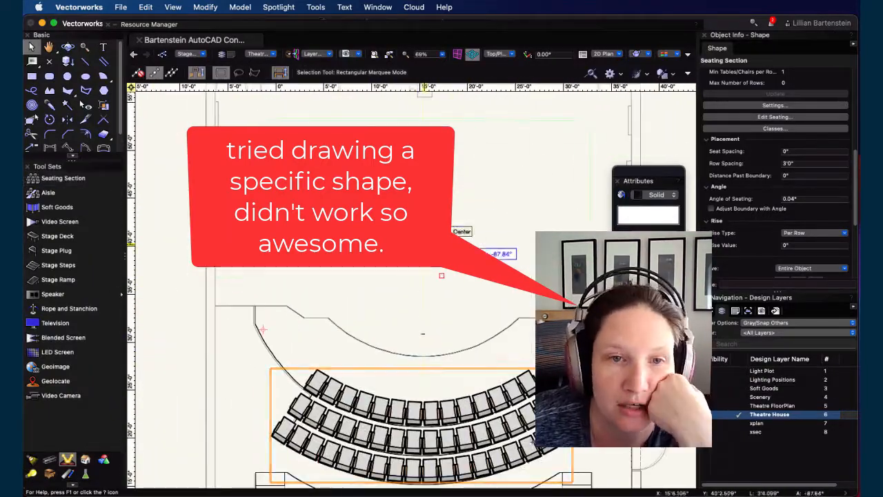
{"action": "left_click_drag", "start_coordinate": [425, 213], "coordinate": [423, 183]}
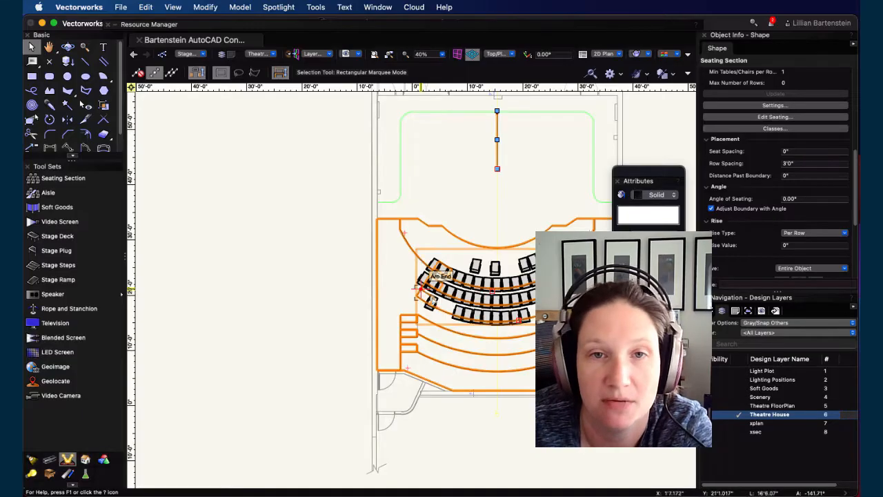
Step: Draw a rectangle about 33'9" by 18'11" over the riser area to define a new seating section
{"action": "left_click", "coordinate": [278, 244]}
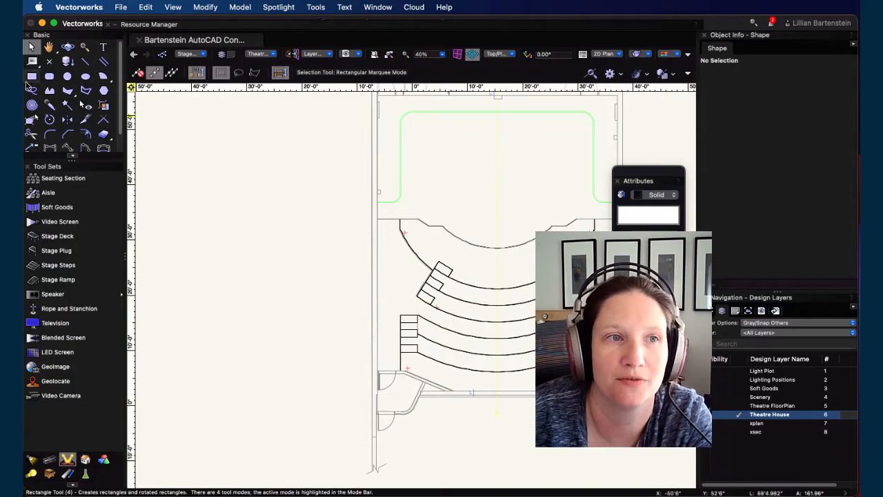
{"action": "left_click", "coordinate": [31, 75]}
{"action": "left_click", "coordinate": [407, 234]}
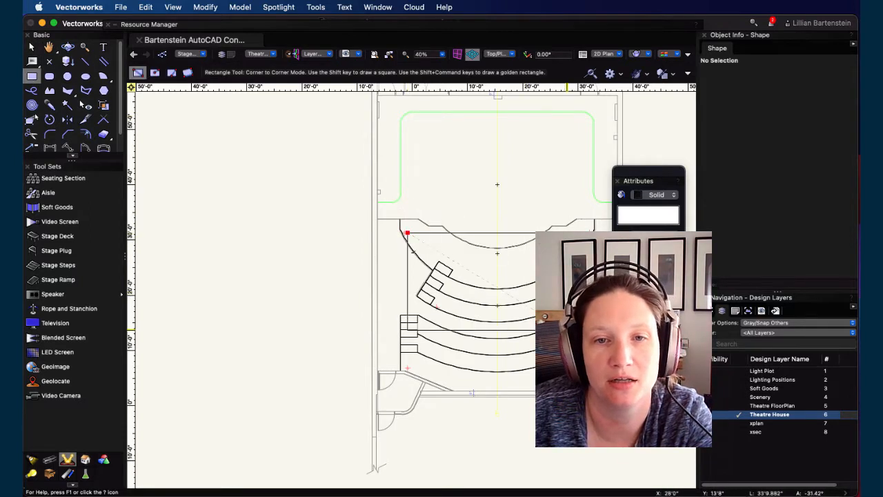
{"action": "left_click", "coordinate": [593, 337]}
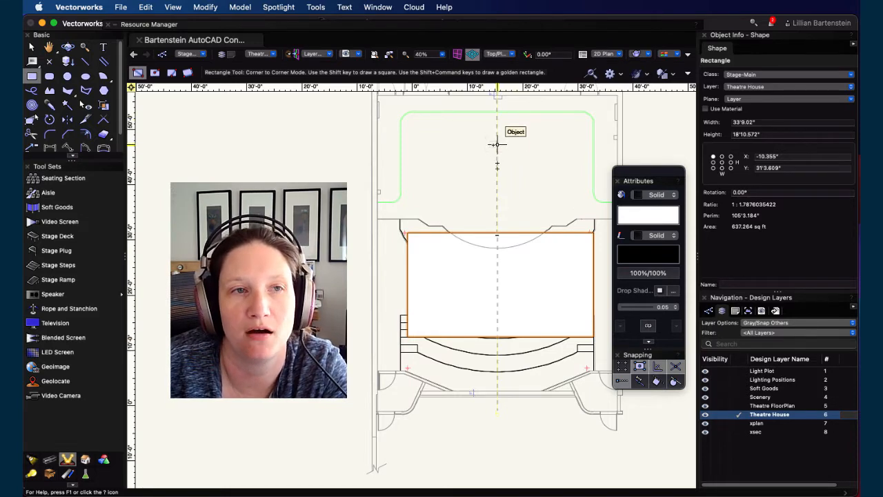
Step: Create a seating section from the rectangle with the Seating Section tool, placing the arc centre above and pointing chairs toward the stage
{"action": "left_click", "coordinate": [62, 178]}
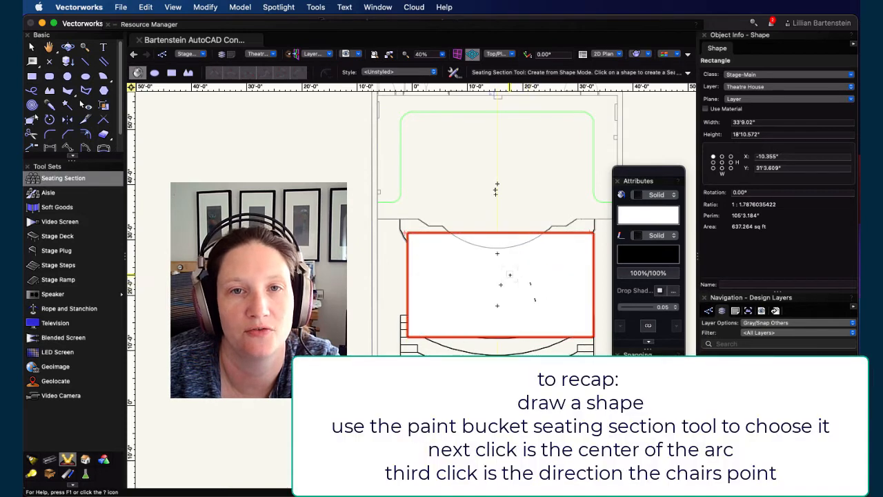
{"action": "left_click", "coordinate": [510, 275]}
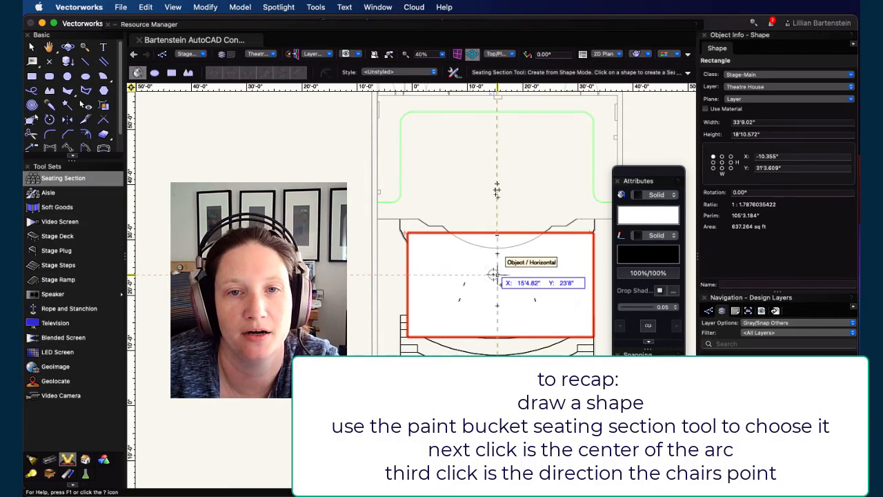
{"action": "left_click", "coordinate": [497, 151]}
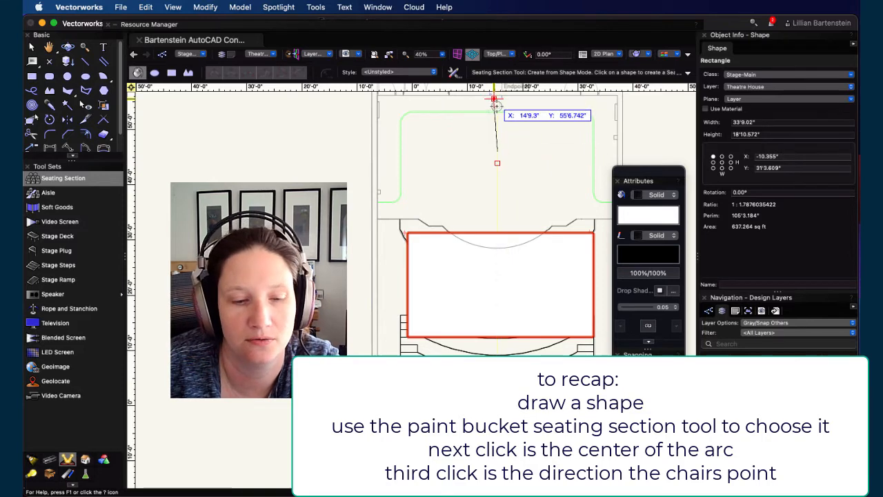
{"action": "left_click", "coordinate": [496, 104]}
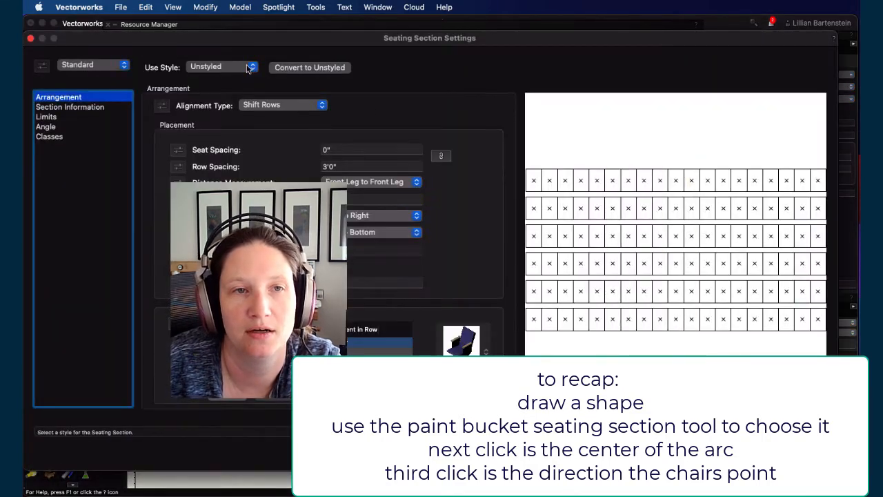
Step: Choose the Curved style preset in the seating section settings and accept them
{"action": "left_click", "coordinate": [93, 64]}
{"action": "left_click", "coordinate": [77, 77]}
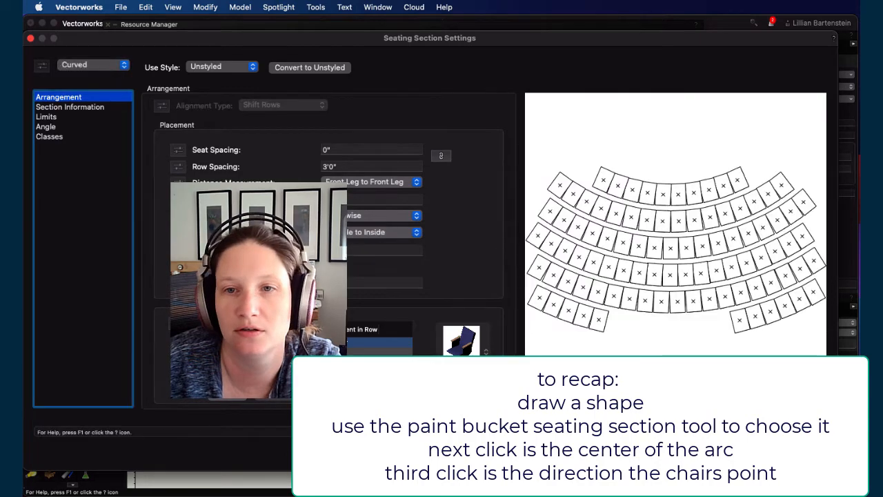
{"action": "left_click", "coordinate": [802, 452]}
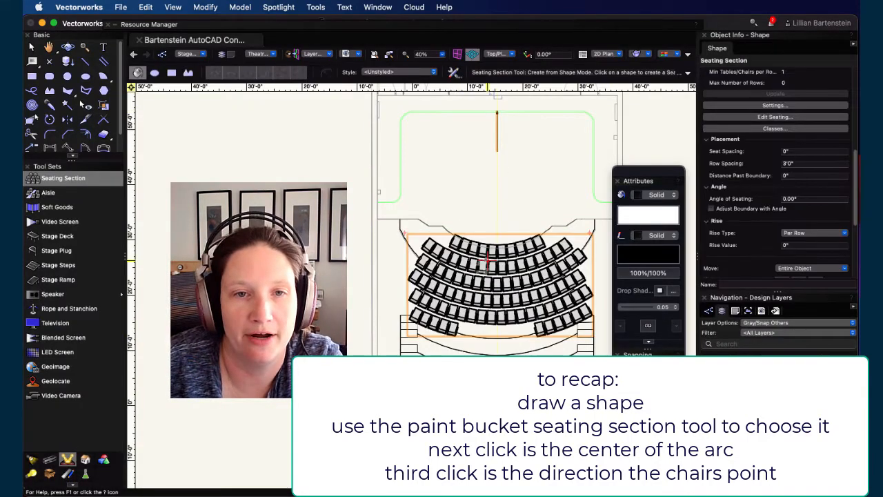
Step: Drag the seating section's arc centre handle downward to tighten the curvature of the rows
{"action": "scroll", "coordinate": [518, 323], "scroll_direction": "up", "scroll_amount": 2}
{"action": "middle_click_drag", "start_coordinate": [517, 323], "coordinate": [490, 359]}
{"action": "scroll", "coordinate": [465, 188], "scroll_direction": "up", "scroll_amount": 2}
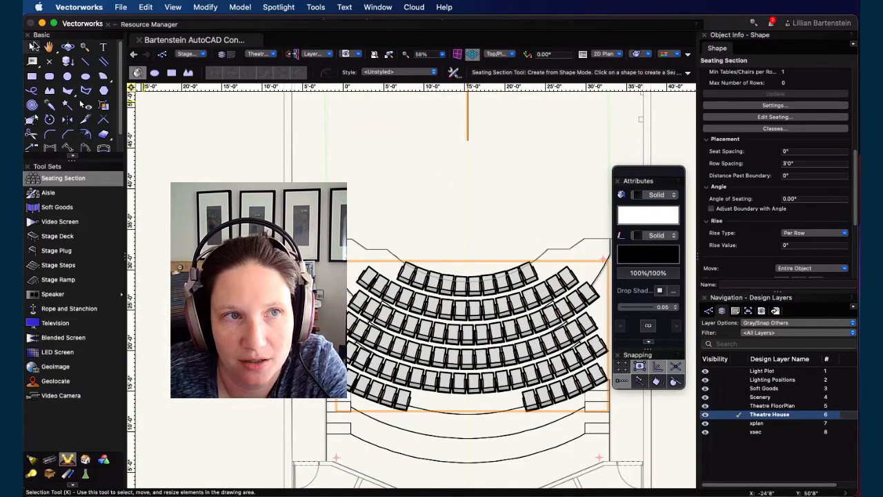
{"action": "left_click", "coordinate": [32, 47]}
{"action": "left_click_drag", "start_coordinate": [467, 140], "coordinate": [467, 128]}
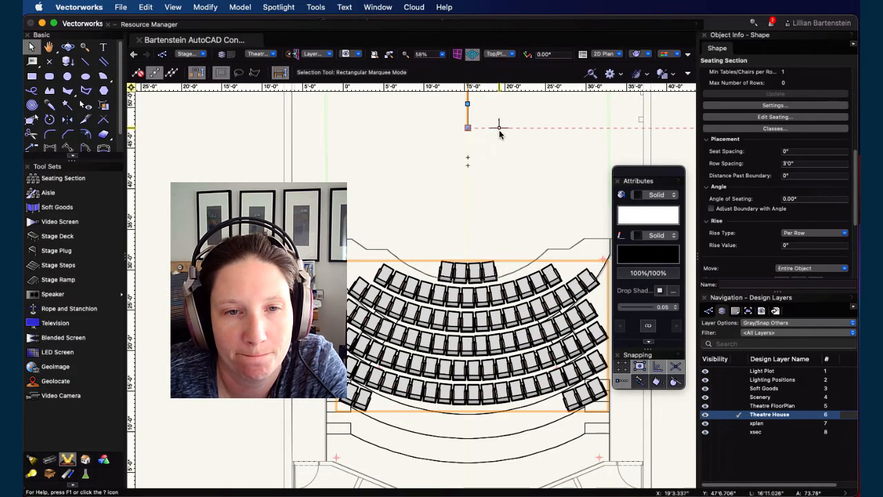
{"action": "scroll", "coordinate": [483, 158], "scroll_direction": "up", "scroll_amount": 3}
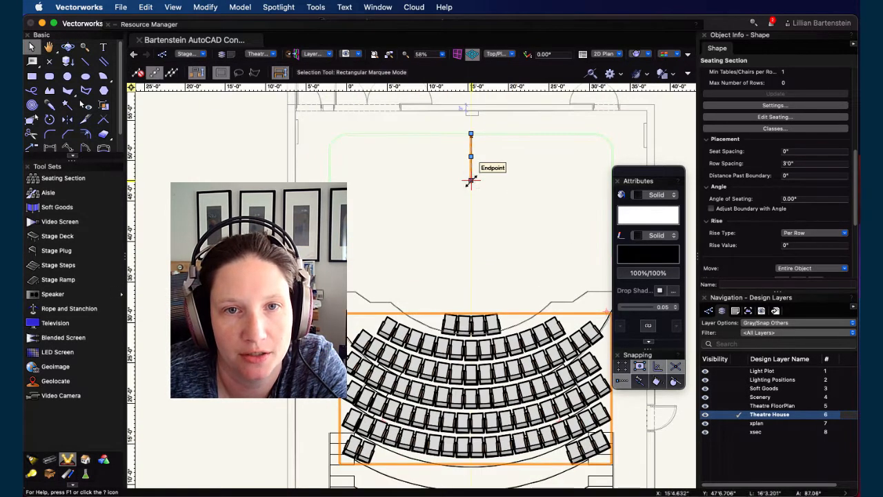
{"action": "left_click_drag", "start_coordinate": [470, 181], "coordinate": [471, 220]}
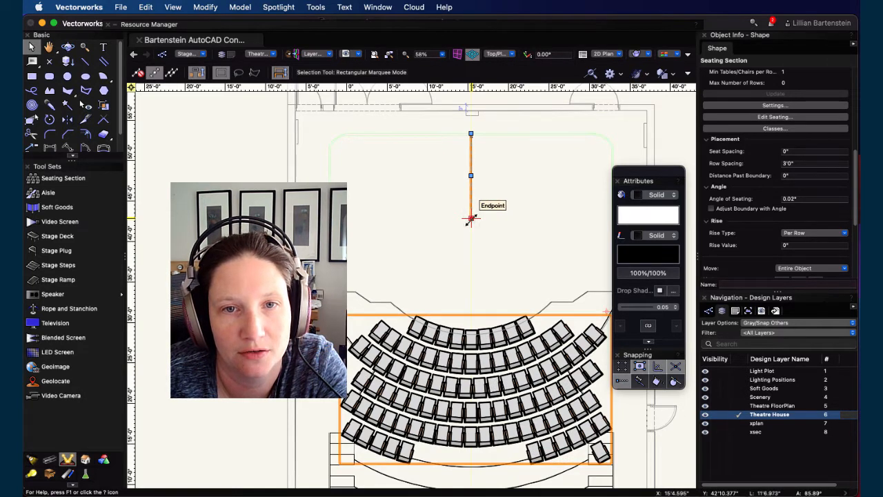
{"action": "left_click_drag", "start_coordinate": [470, 218], "coordinate": [471, 228]}
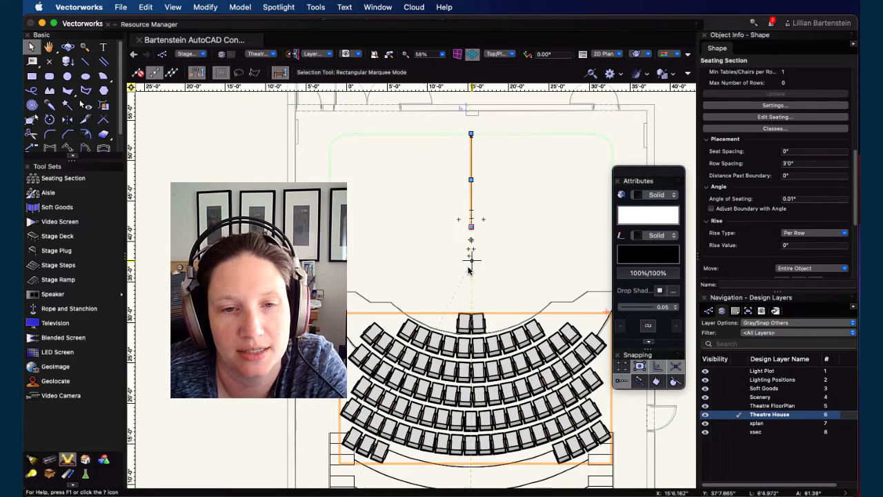
Step: Nudge the seating section downward onto the risers
{"action": "scroll", "coordinate": [483, 297], "scroll_direction": "down", "scroll_amount": 4}
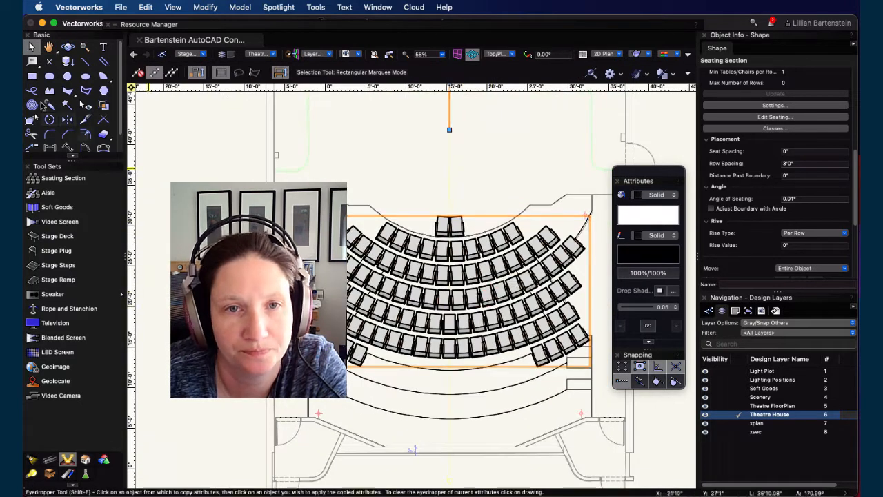
{"action": "key", "text": "shift+Down"}
{"action": "key", "text": "shift+Down"}
{"action": "key", "text": "shift+Down"}
{"action": "key", "text": "shift+Down"}
{"action": "key", "text": "shift+Down"}
{"action": "key", "text": "shift+Down"}
{"action": "key", "text": "shift+Down"}
{"action": "key", "text": "shift+Down"}
{"action": "key", "text": "shift+Down"}
{"action": "key", "text": "shift+Down"}
{"action": "key", "text": "shift+Down"}
{"action": "key", "text": "shift+Down"}
{"action": "key", "text": "shift+Down"}
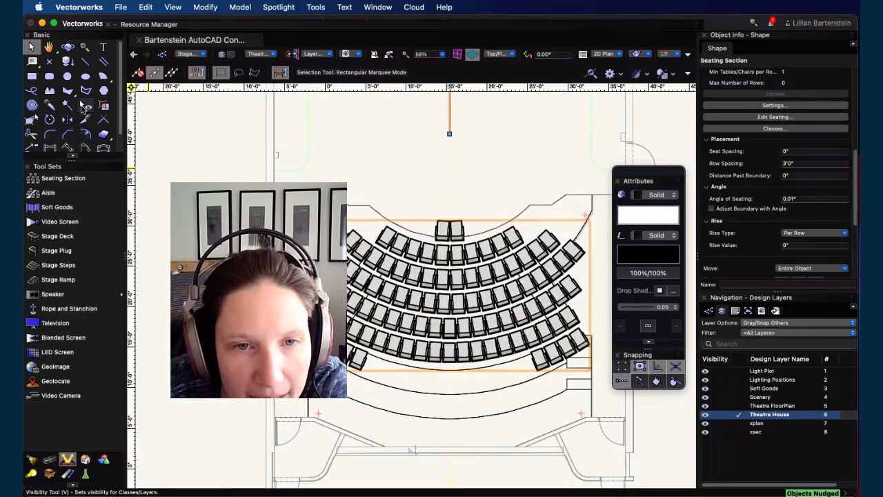
{"action": "key", "text": "shift+Down"}
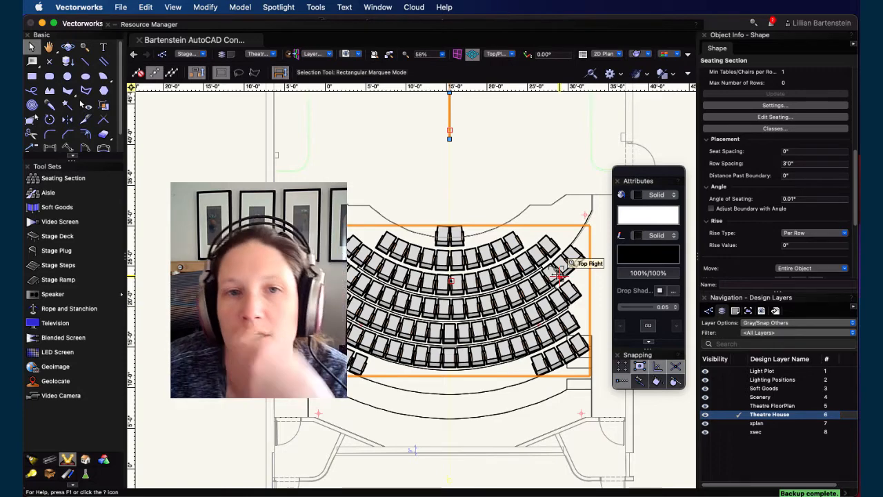
Step: Duplicate the seating section and move the copy off to the left
{"action": "scroll", "coordinate": [490, 278], "scroll_direction": "down", "scroll_amount": 3}
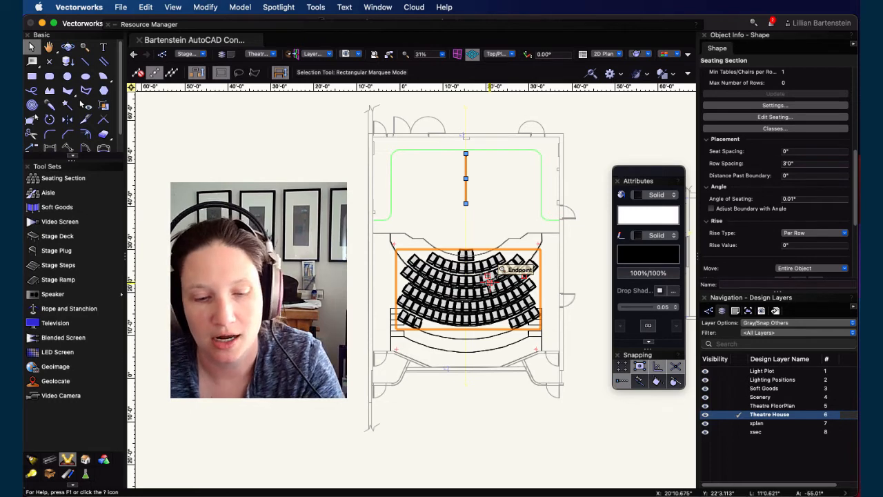
{"action": "key", "text": "super+d"}
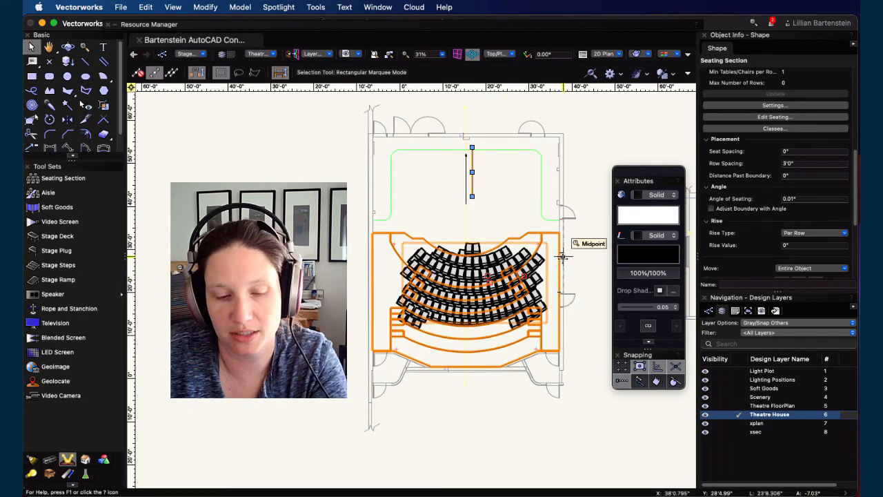
{"action": "left_click_drag", "start_coordinate": [500, 252], "coordinate": [287, 266]}
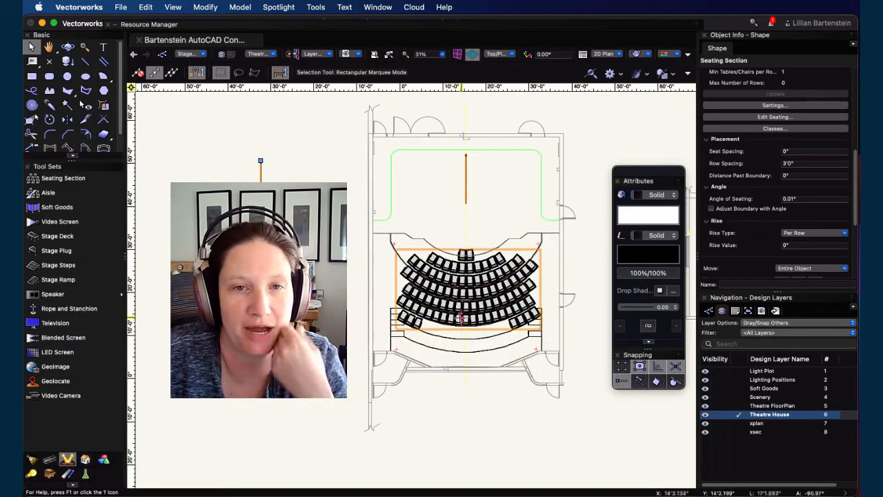
Step: Reposition the centre seating section, nudging it down to fit the risers
{"action": "scroll", "coordinate": [460, 317], "scroll_direction": "up", "scroll_amount": 4}
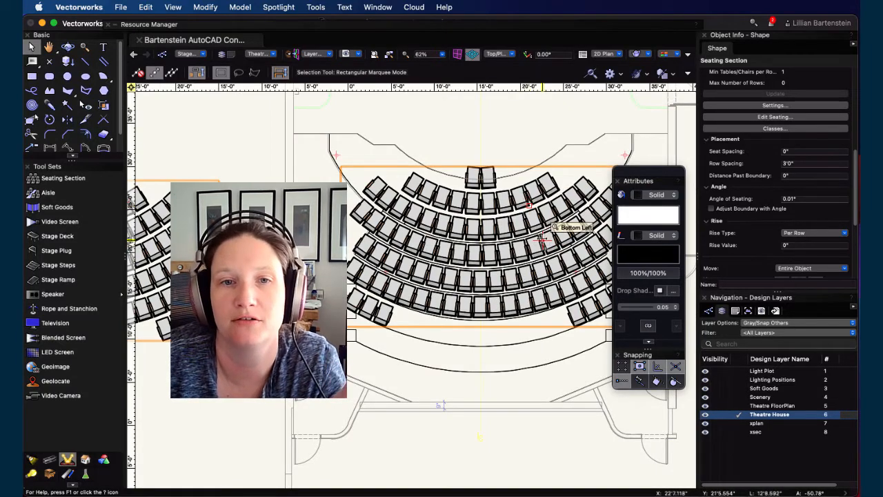
{"action": "middle_click_drag", "start_coordinate": [544, 257], "coordinate": [527, 248]}
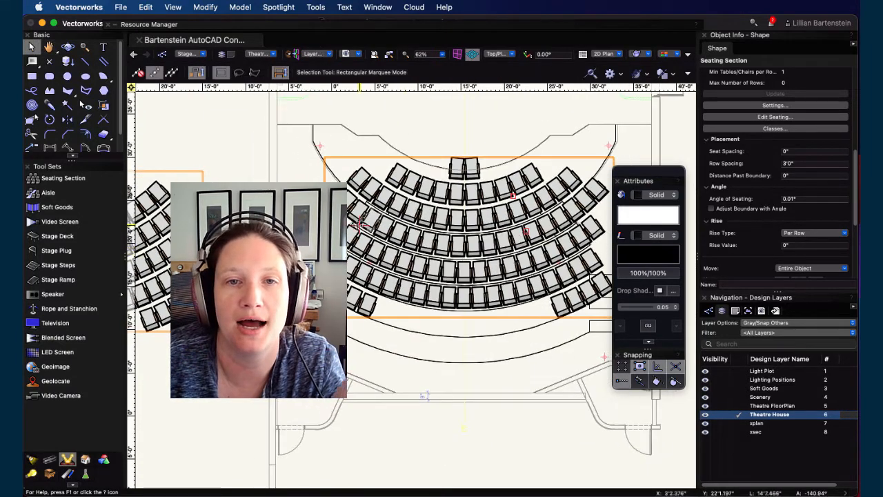
{"action": "key", "text": "Down"}
{"action": "key", "text": "Down"}
{"action": "key", "text": "Down"}
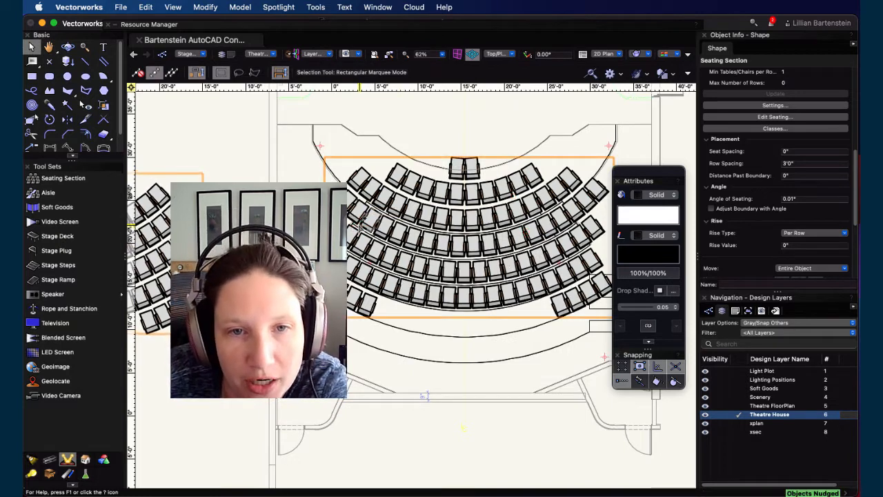
{"action": "left_click", "coordinate": [500, 249]}
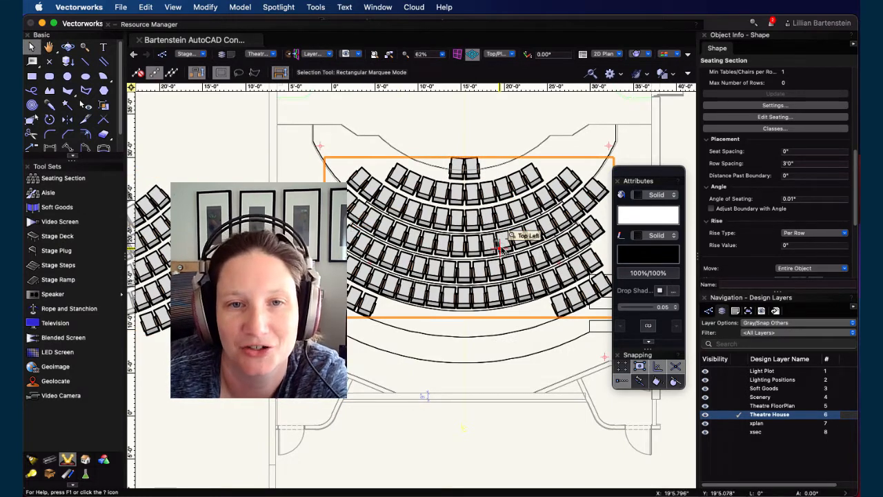
{"action": "key", "text": "shift+Down"}
{"action": "key", "text": "shift+Down"}
{"action": "key", "text": "shift+Down"}
{"action": "key", "text": "shift+Down"}
{"action": "key", "text": "shift+Down"}
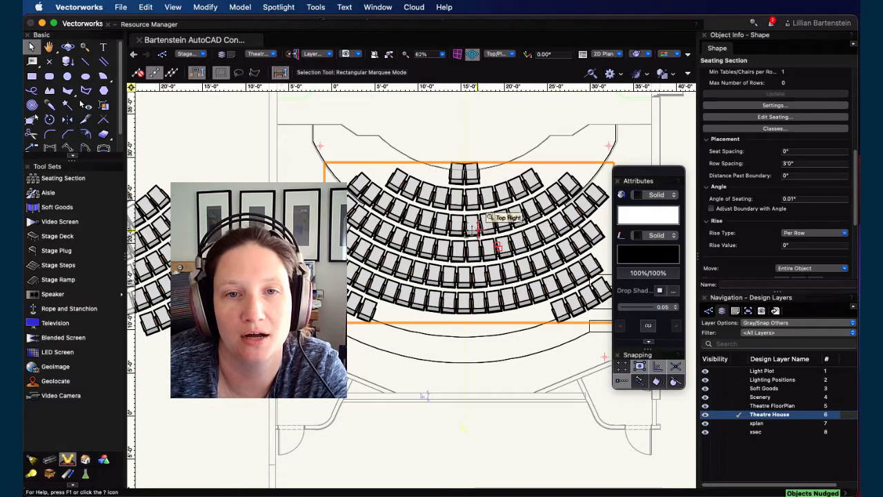
{"action": "left_click_drag", "start_coordinate": [649, 177], "coordinate": [677, 172]}
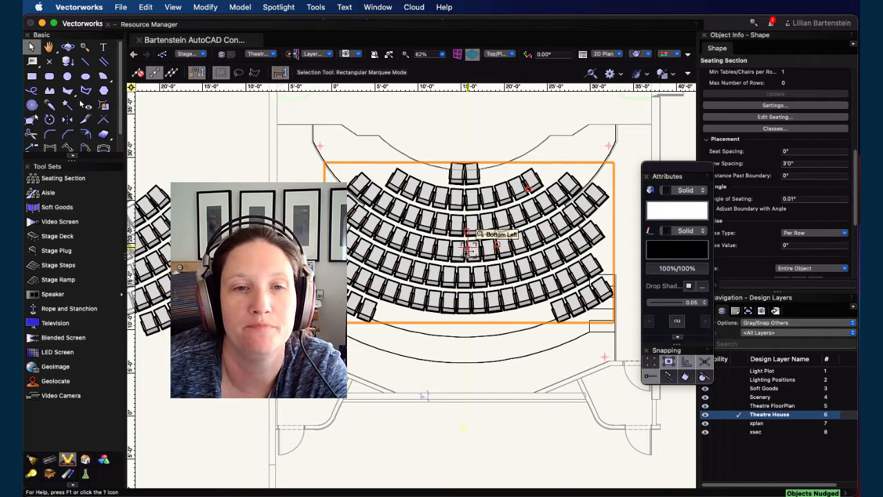
Step: Enter seat editing for the section and delete the unneeded front-row chairs
{"action": "double_click", "coordinate": [468, 245]}
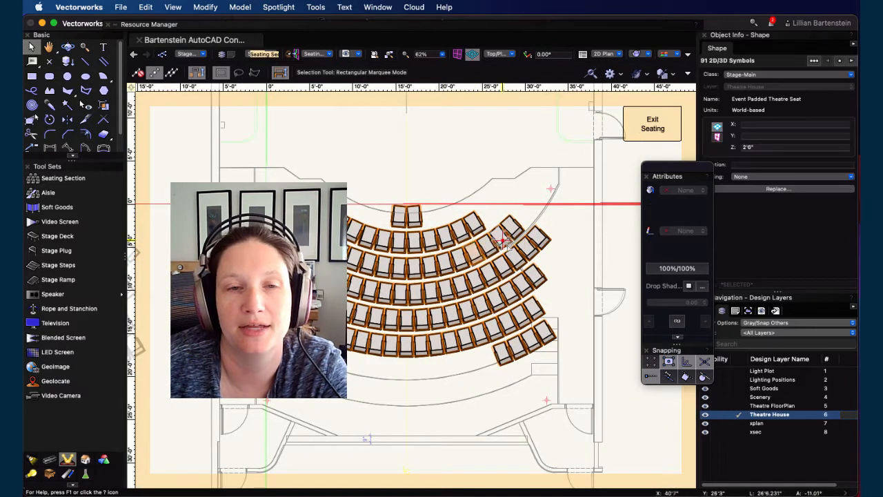
{"action": "left_click", "coordinate": [368, 133]}
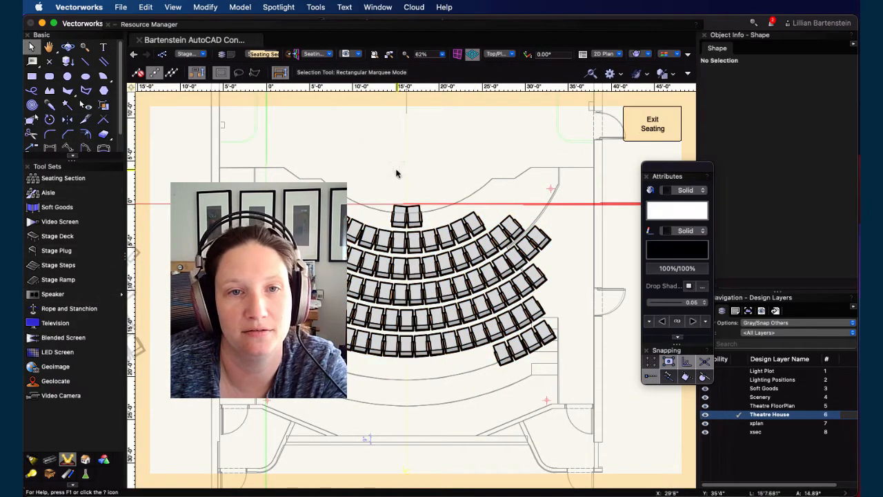
{"action": "left_click_drag", "start_coordinate": [352, 140], "coordinate": [468, 234]}
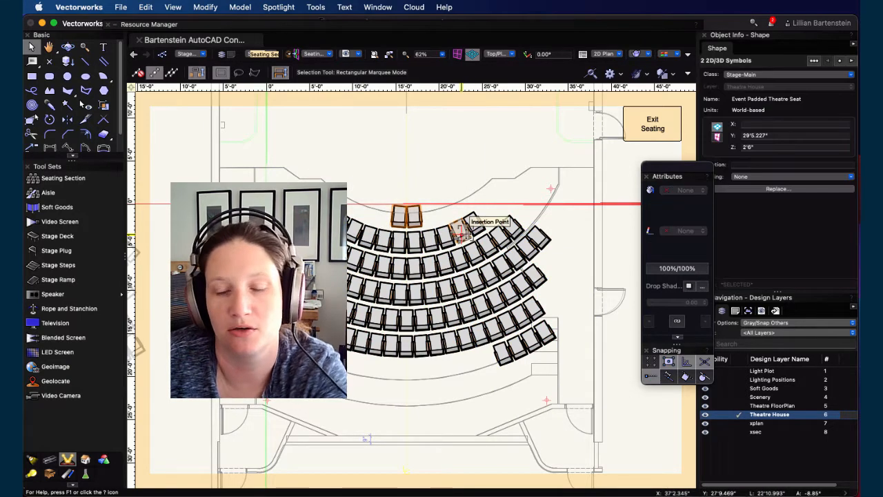
{"action": "key", "text": "Delete"}
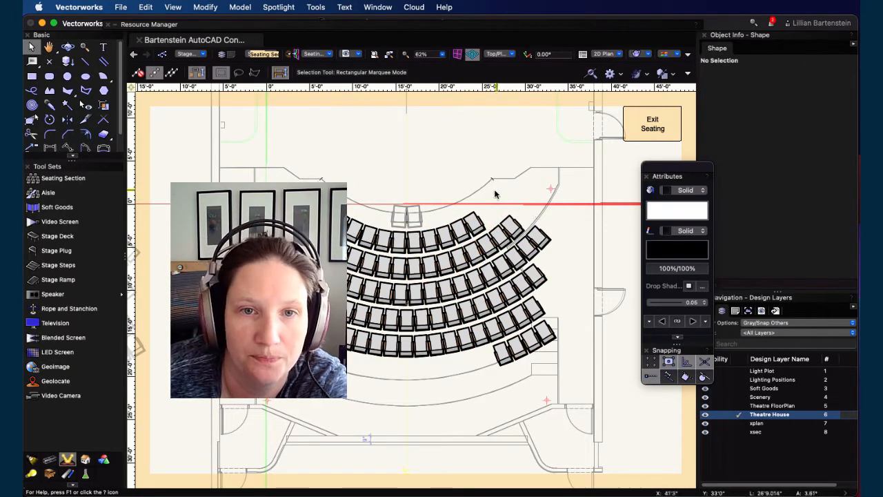
{"action": "left_click_drag", "start_coordinate": [489, 200], "coordinate": [349, 238]}
{"action": "key", "text": "Delete"}
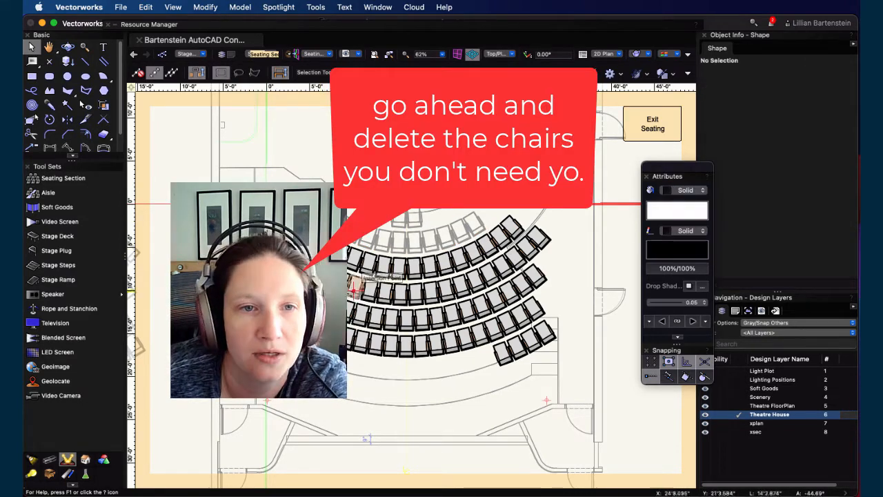
Step: Delete the unneeded chairs at the right ends of the rows and along the back row
{"action": "left_click", "coordinate": [509, 233]}
{"action": "left_click_drag", "start_coordinate": [588, 223], "coordinate": [488, 271]}
{"action": "key", "text": "Delete"}
{"action": "left_click_drag", "start_coordinate": [562, 267], "coordinate": [486, 361]}
{"action": "key", "text": "Delete"}
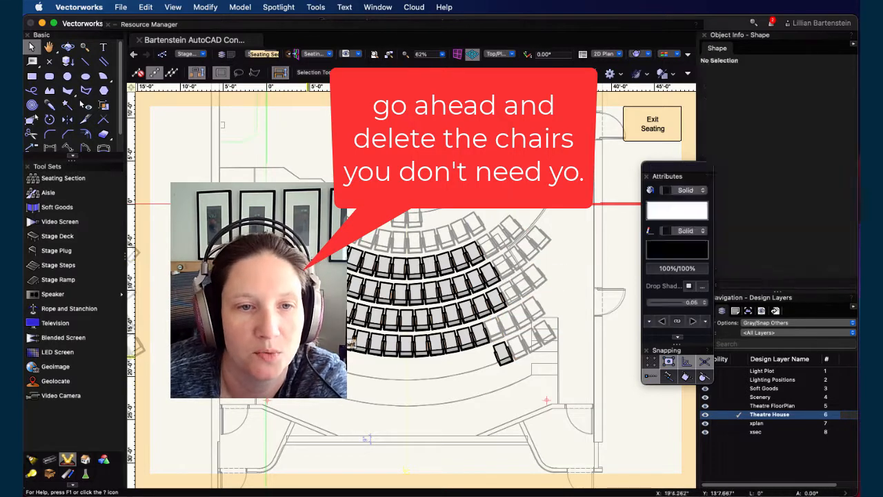
{"action": "left_click", "coordinate": [392, 345]}
{"action": "left_click_drag", "start_coordinate": [407, 349], "coordinate": [532, 349]}
{"action": "key", "text": "Delete"}
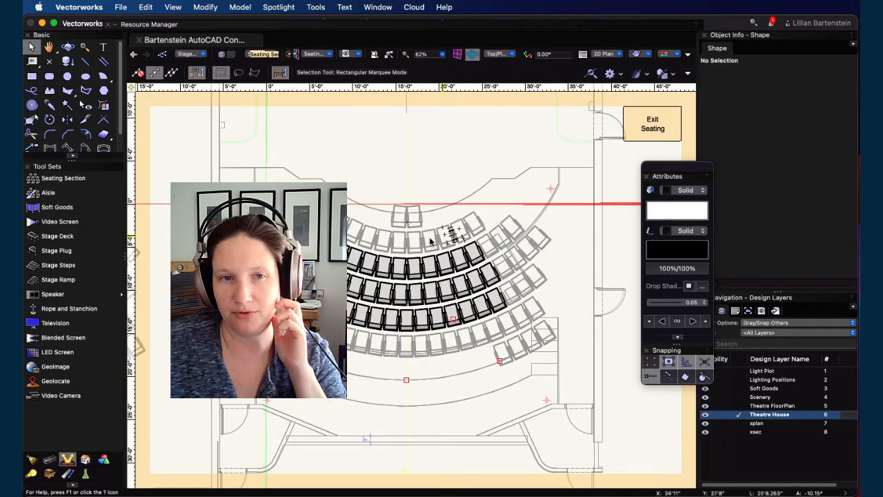
Step: Exit seat editing and accept automatically reshaping the bounding box
{"action": "left_click", "coordinate": [659, 131]}
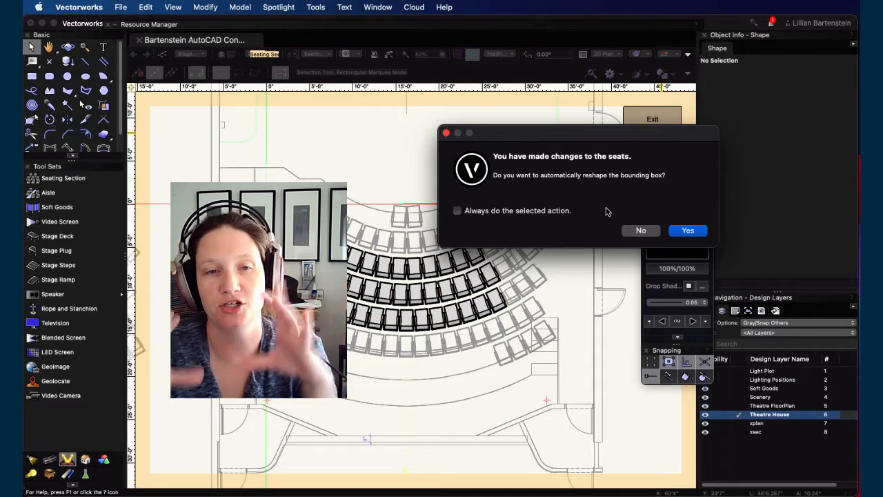
{"action": "left_click", "coordinate": [673, 233]}
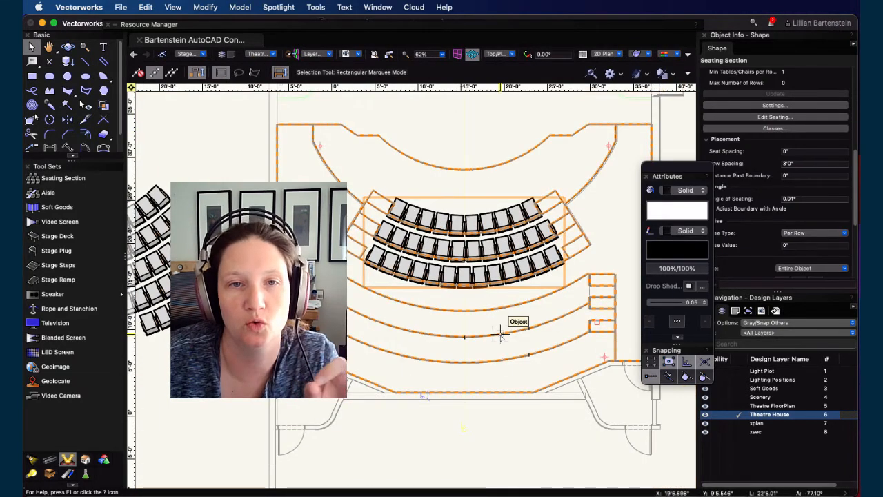
Step: Inspect the seating sections in a 3D flyover view, then return to the top plan view
{"action": "middle_click_drag", "start_coordinate": [486, 288], "coordinate": [459, 313], "text": "super"}
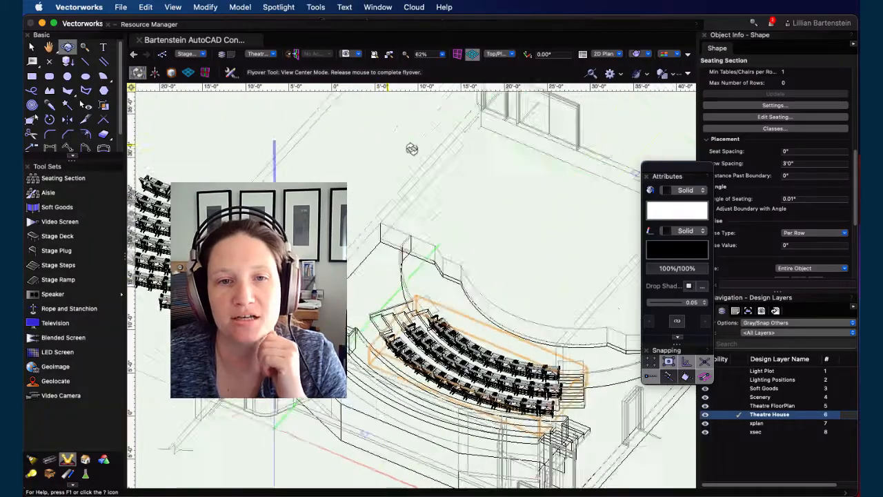
{"action": "middle_click_drag", "start_coordinate": [410, 148], "coordinate": [245, 221], "text": "super"}
{"action": "left_click_drag", "start_coordinate": [245, 221], "coordinate": [529, 343]}
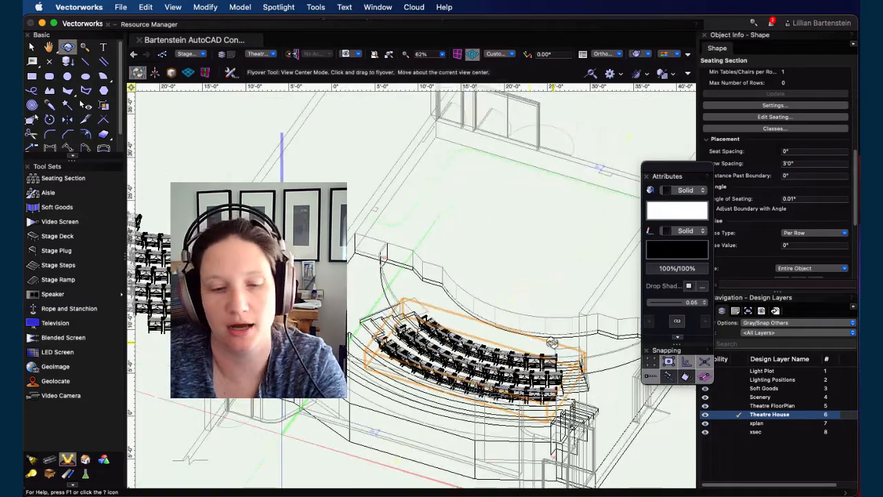
{"action": "key", "text": "super+5"}
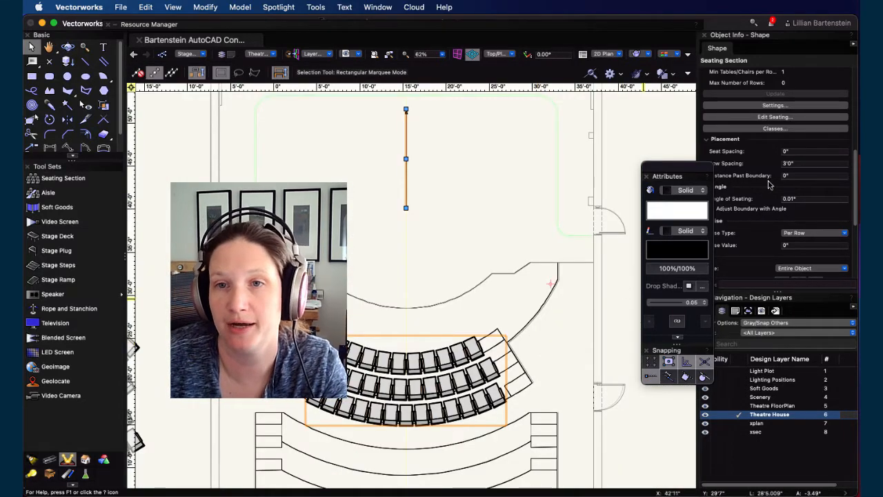
Step: Set the centre seating section's Rise Type to Per Row and undo the last property edit
{"action": "left_click_drag", "start_coordinate": [702, 171], "coordinate": [668, 165]}
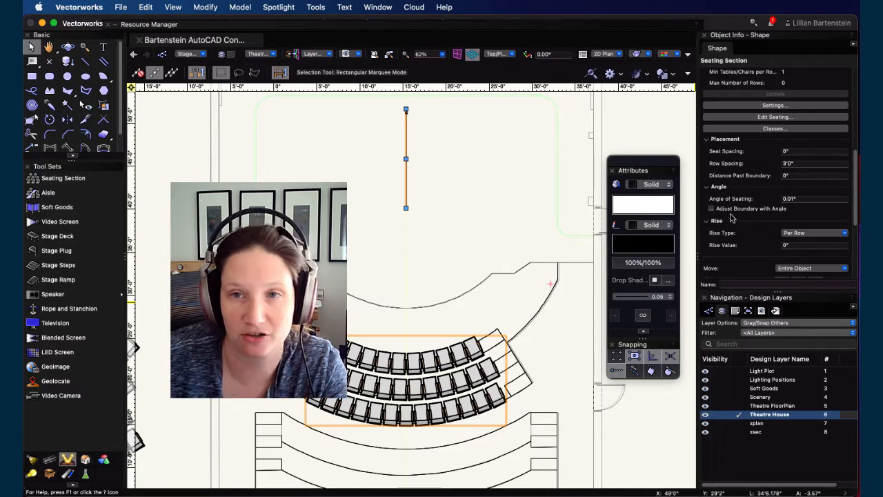
{"action": "scroll", "coordinate": [745, 232], "scroll_direction": "down", "scroll_amount": 3}
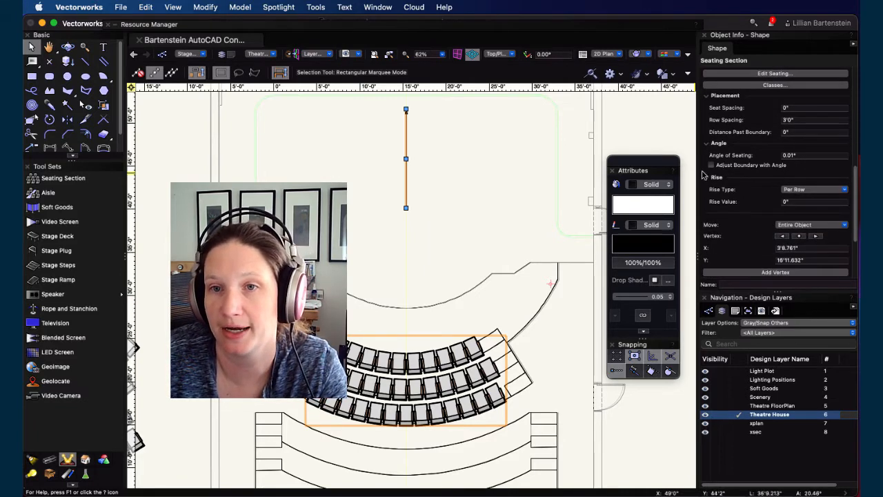
{"action": "left_click", "coordinate": [814, 189]}
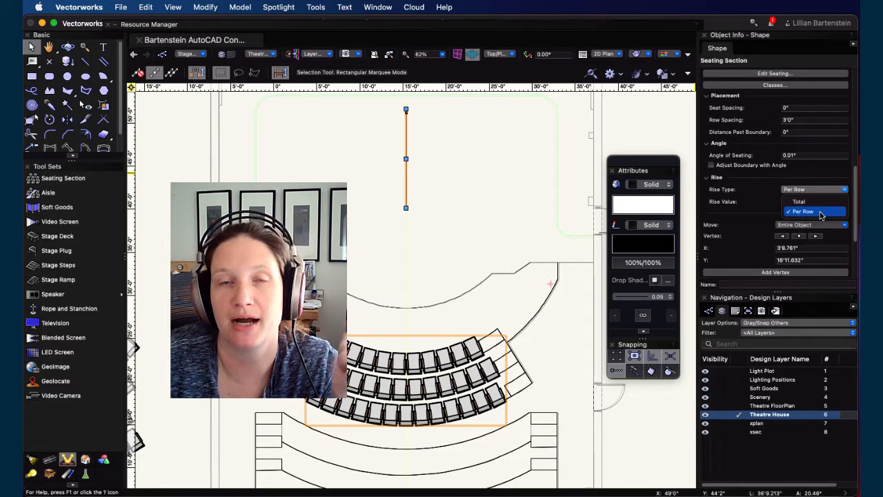
{"action": "left_click", "coordinate": [803, 211]}
{"action": "left_click", "coordinate": [796, 201]}
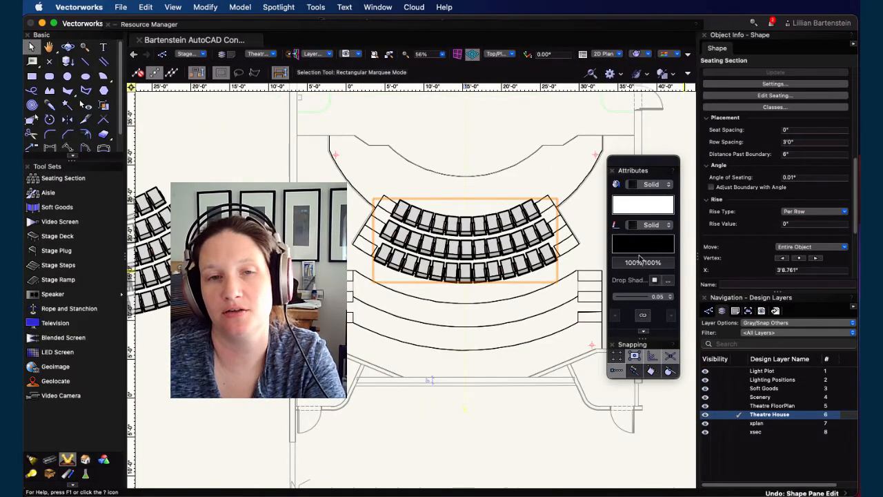
{"action": "key", "text": "super+z"}
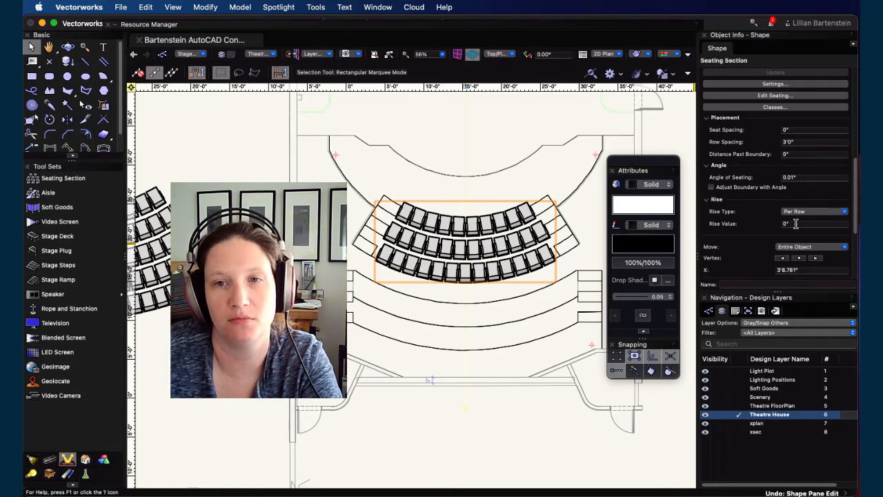
Step: Set the section's Distance Past Boundary to 6" and its Rise Value to 10"
{"action": "left_click", "coordinate": [800, 155]}
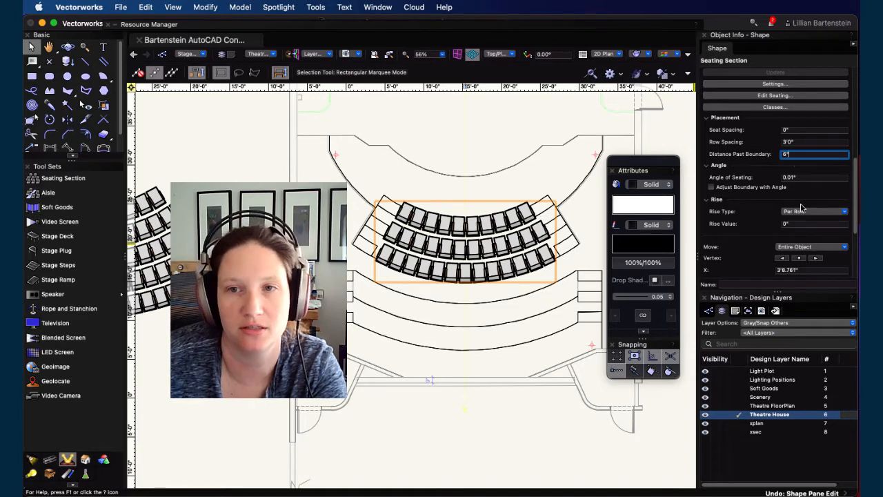
{"action": "left_click", "coordinate": [803, 225]}
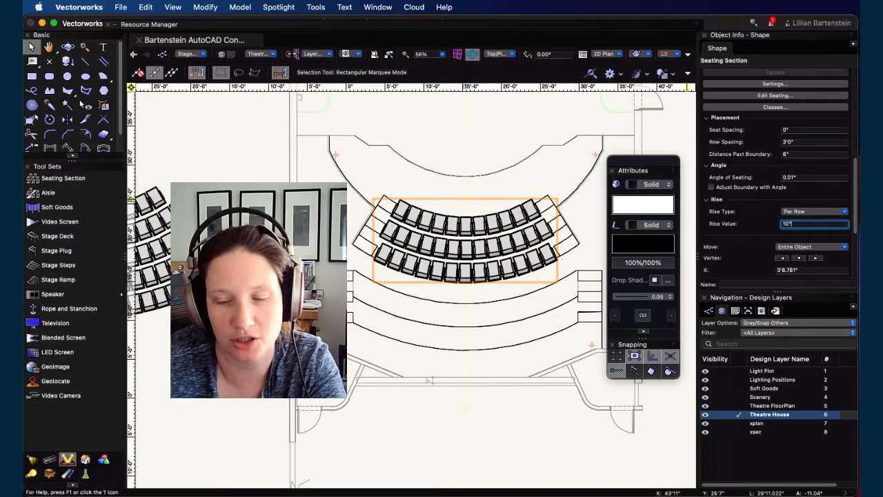
{"action": "key", "text": "Return"}
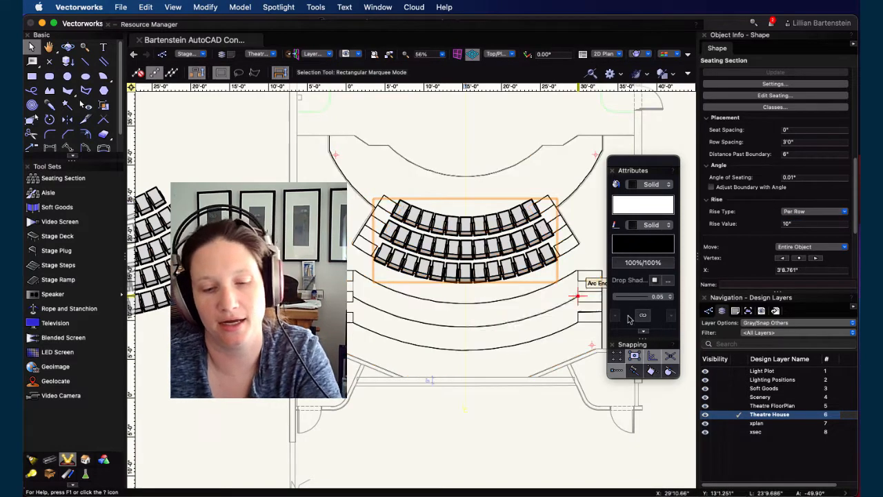
Step: Select the centre seating section and turn off its focus line display
{"action": "middle_click_drag", "start_coordinate": [548, 284], "coordinate": [528, 337], "text": "super"}
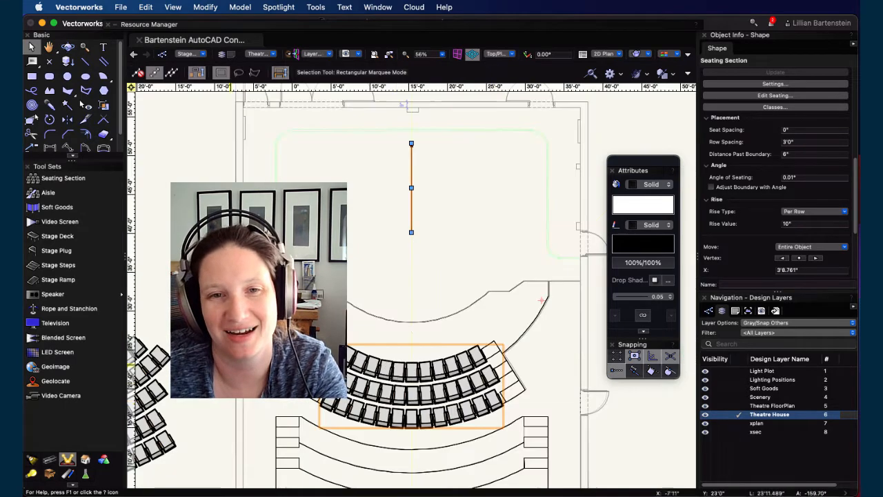
{"action": "left_click", "coordinate": [479, 251]}
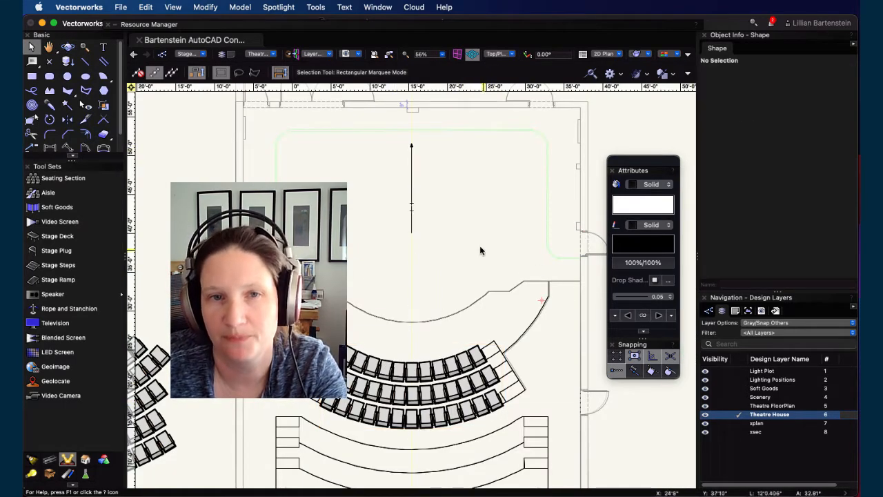
{"action": "scroll", "coordinate": [400, 262], "scroll_direction": "down", "scroll_amount": 5}
{"action": "left_click", "coordinate": [421, 333]}
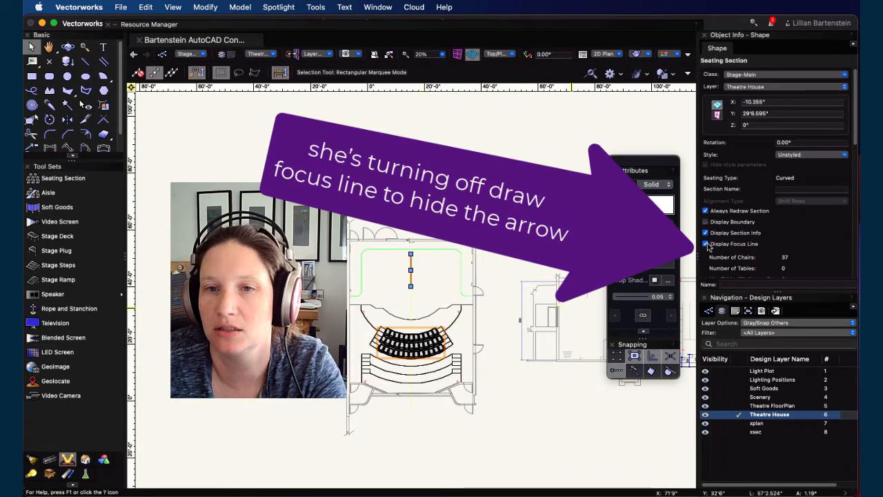
{"action": "left_click", "coordinate": [706, 244]}
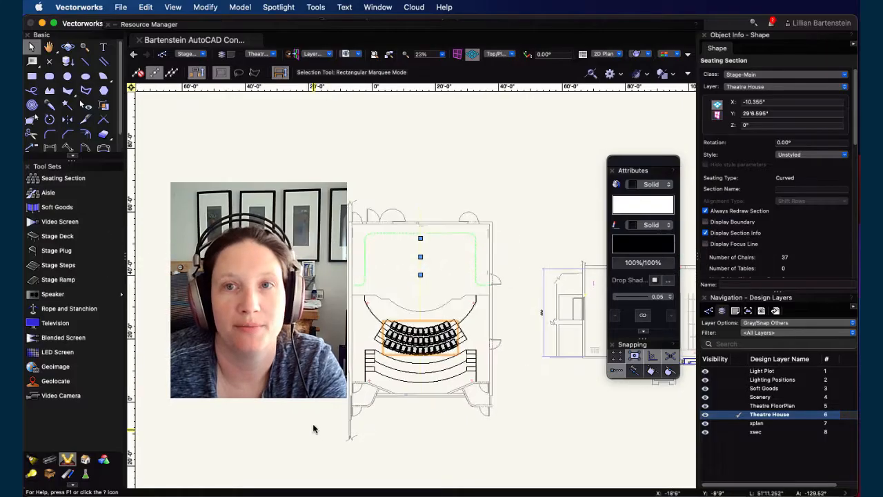
Step: Drag the large back seating section into the auditorium over the rear risers
{"action": "scroll", "coordinate": [314, 416], "scroll_direction": "up", "scroll_amount": 5}
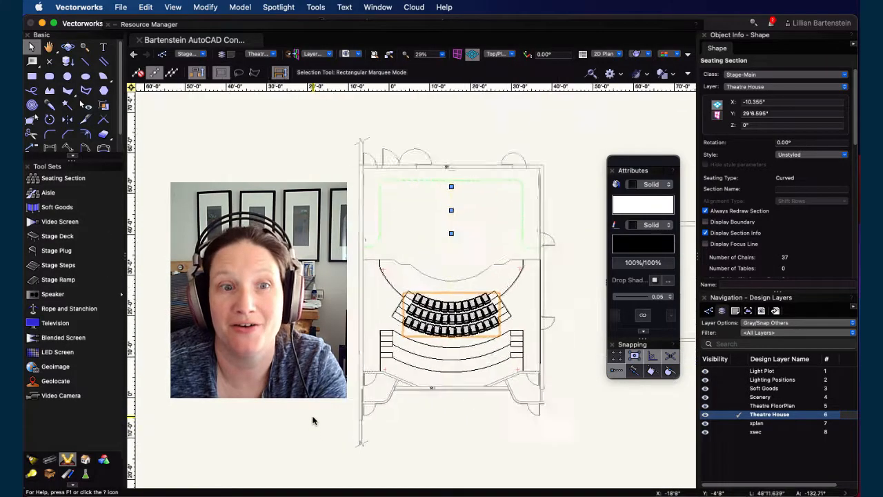
{"action": "left_click", "coordinate": [367, 331]}
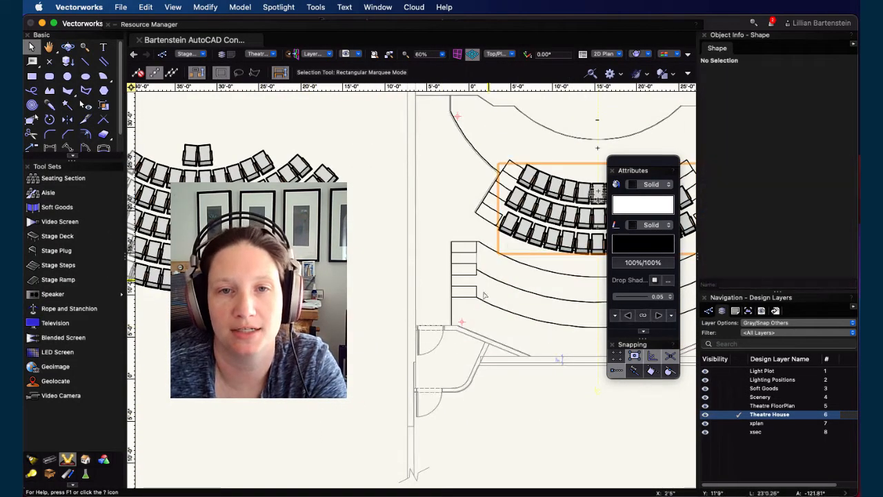
{"action": "scroll", "coordinate": [377, 373], "scroll_direction": "down", "scroll_amount": 3}
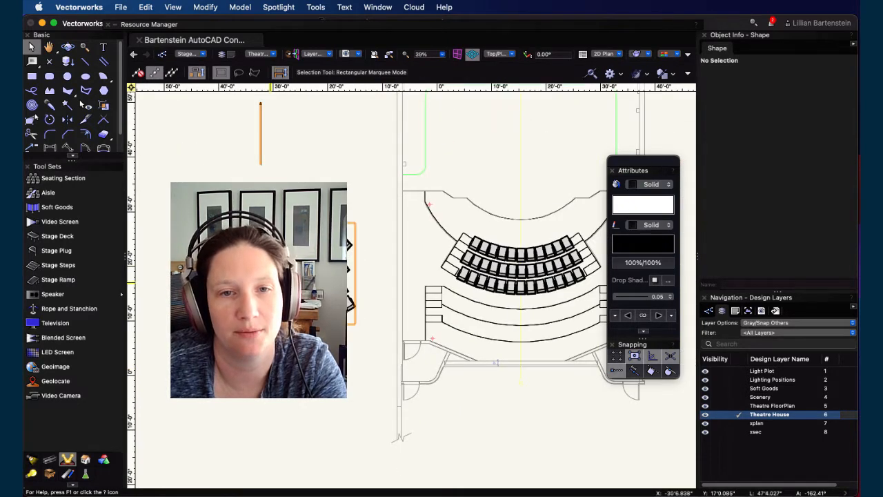
{"action": "left_click_drag", "start_coordinate": [272, 280], "coordinate": [531, 329]}
{"action": "scroll", "coordinate": [530, 331], "scroll_direction": "up", "scroll_amount": 3}
{"action": "mouse_move", "coordinate": [525, 313]}
{"action": "middle_mouse_down"}
{"action": "mouse_move", "coordinate": [403, 296]}
{"action": "mouse_move", "coordinate": [410, 323]}
{"action": "middle_mouse_up"}
{"action": "mouse_move", "coordinate": [410, 343]}
{"action": "left_mouse_down"}
{"action": "mouse_move", "coordinate": [414, 302]}
{"action": "mouse_move", "coordinate": [402, 307]}
{"action": "mouse_move", "coordinate": [410, 308]}
{"action": "left_mouse_up"}
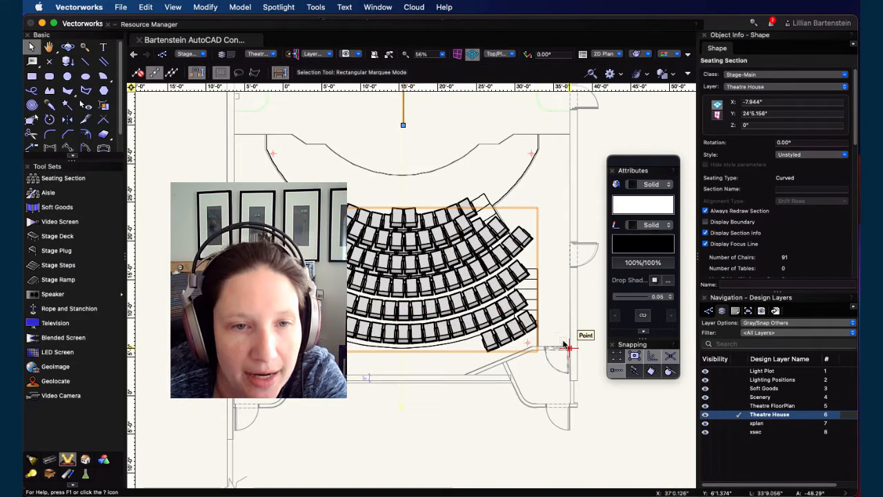
Step: Nudge the back seating section down and sideways to centre it on the auditorium's centre line
{"action": "key", "text": "Down"}
{"action": "key", "text": "Down"}
{"action": "key", "text": "Down"}
{"action": "key", "text": "Down"}
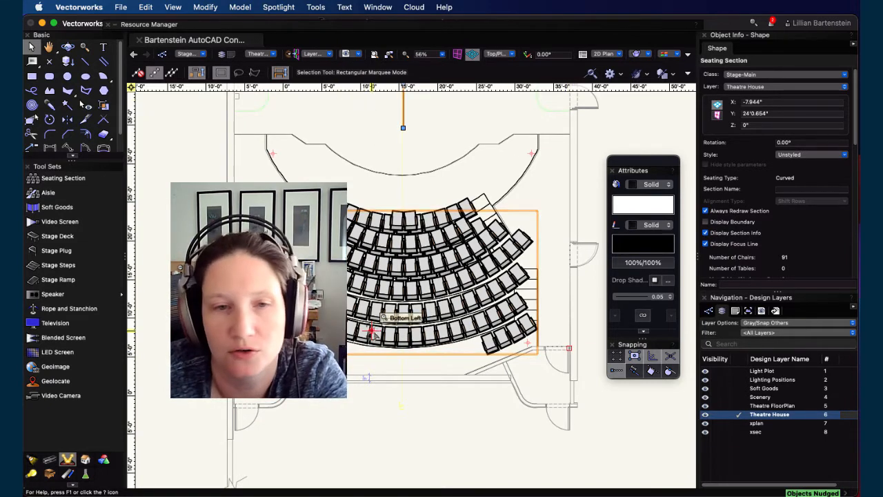
{"action": "key", "text": "Left"}
{"action": "key", "text": "Left"}
{"action": "key", "text": "Left"}
{"action": "key", "text": "Left"}
{"action": "key", "text": "Left"}
{"action": "key", "text": "Right"}
{"action": "key", "text": "Right"}
{"action": "key", "text": "Right"}
{"action": "key", "text": "Right"}
{"action": "key", "text": "Right"}
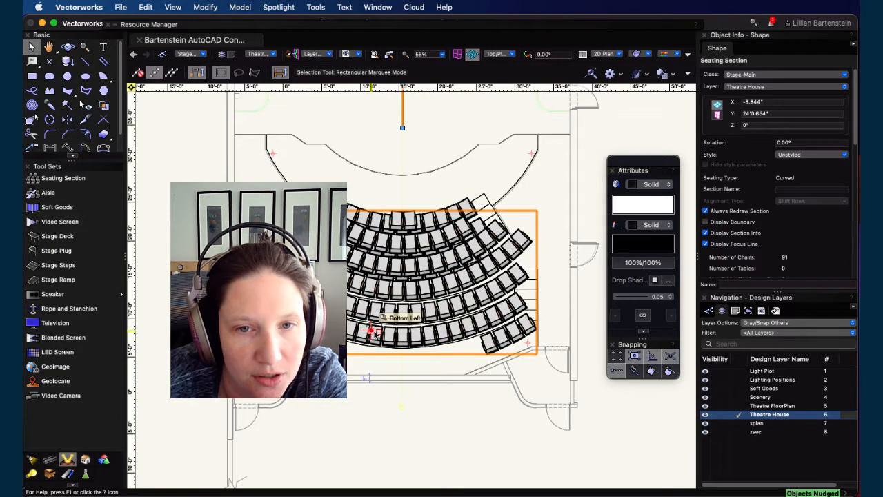
{"action": "scroll", "coordinate": [331, 134], "scroll_direction": "up", "scroll_amount": 2}
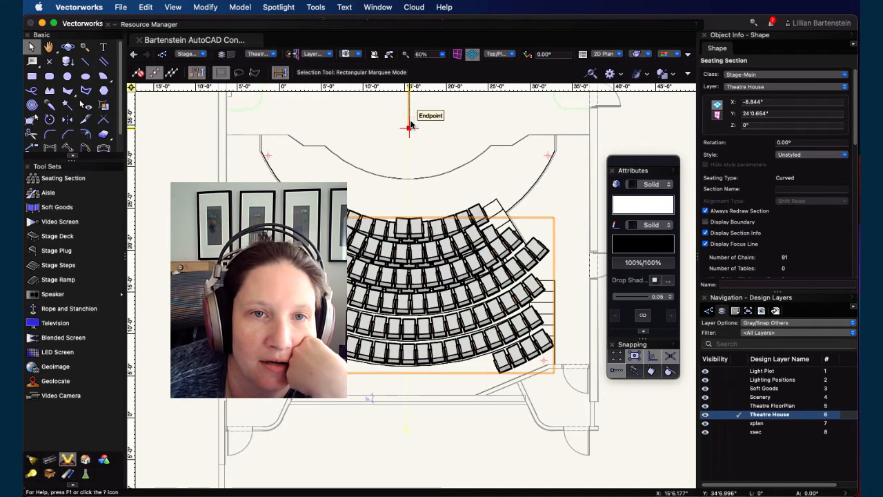
{"action": "scroll", "coordinate": [410, 126], "scroll_direction": "up", "scroll_amount": 5}
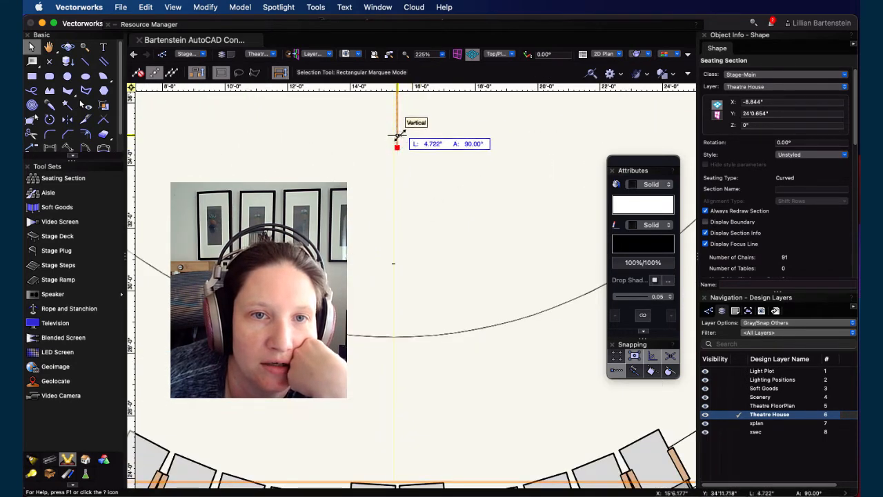
{"action": "scroll", "coordinate": [397, 145], "scroll_direction": "down", "scroll_amount": 5}
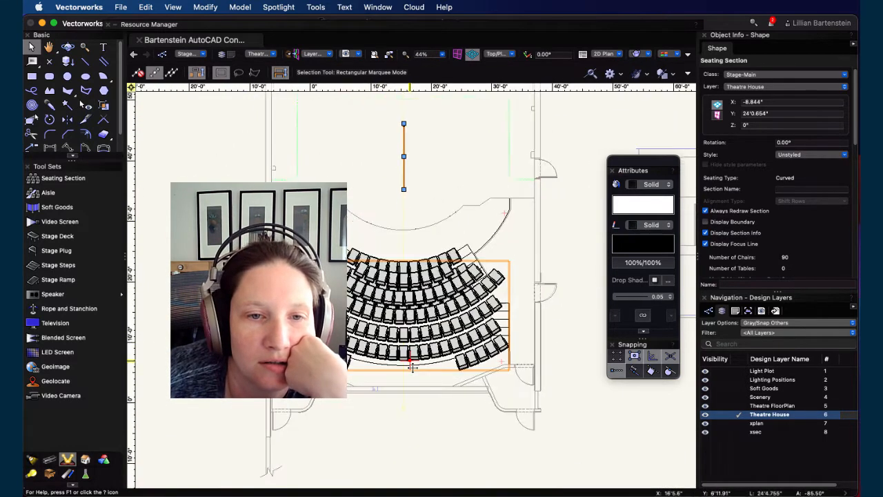
{"action": "scroll", "coordinate": [414, 373], "scroll_direction": "up", "scroll_amount": 3}
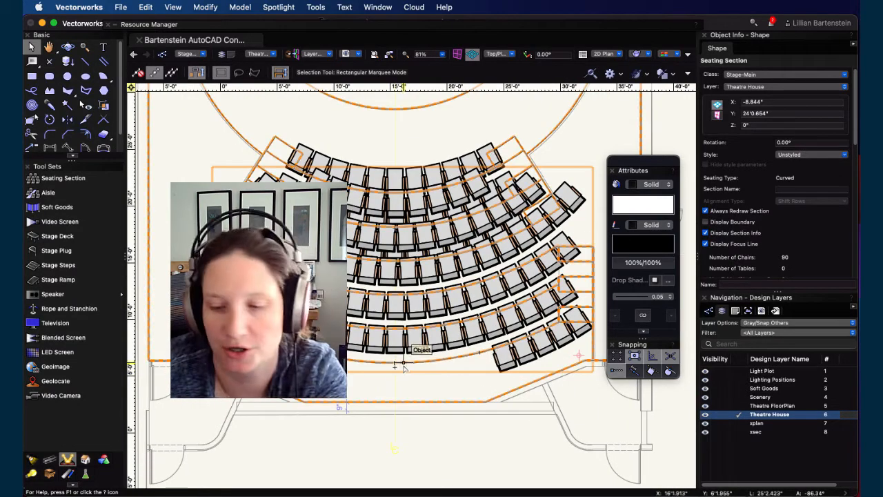
Step: Nudge the back section down in larger increments and partly back up to fit it against the risers
{"action": "key", "text": "shift+Down"}
{"action": "key", "text": "shift+Down"}
{"action": "key", "text": "shift+Down"}
{"action": "key", "text": "shift+Down"}
{"action": "key", "text": "shift+Down"}
{"action": "key", "text": "shift+Down"}
{"action": "key", "text": "shift+Down"}
{"action": "key", "text": "shift+Down"}
{"action": "key", "text": "shift+Down"}
{"action": "key", "text": "shift+Down"}
{"action": "key", "text": "shift+Down"}
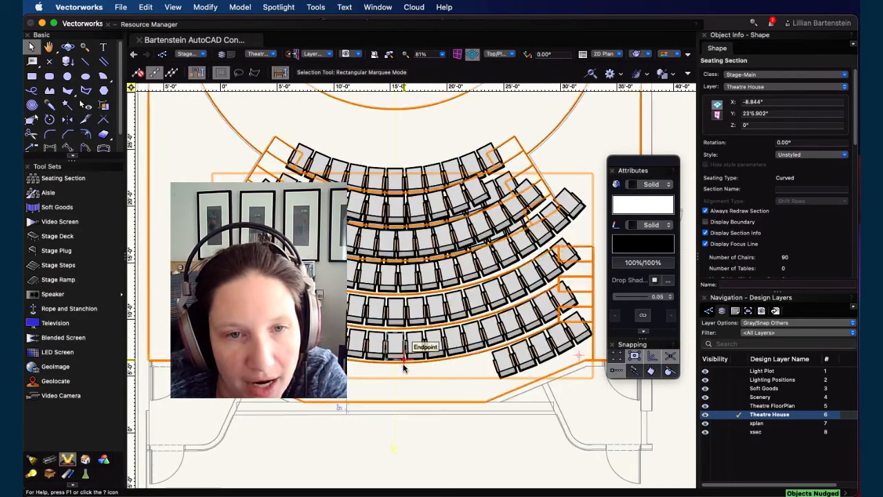
{"action": "key", "text": "shift+Down"}
{"action": "key", "text": "shift+Down"}
{"action": "key", "text": "shift+Down"}
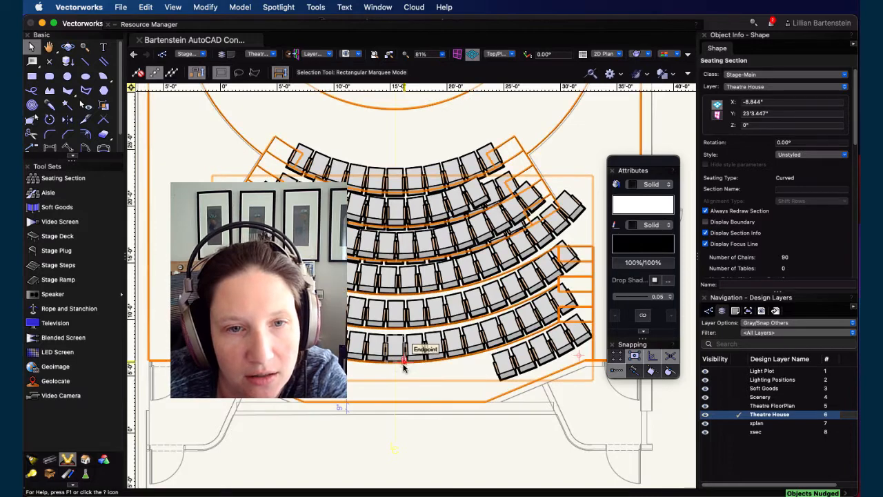
{"action": "key", "text": "shift+Up"}
{"action": "key", "text": "shift+Up"}
{"action": "key", "text": "shift+Up"}
{"action": "key", "text": "shift+Up"}
{"action": "key", "text": "shift+Up"}
{"action": "key", "text": "shift+Up"}
{"action": "scroll", "coordinate": [391, 388], "scroll_direction": "up", "scroll_amount": 1}
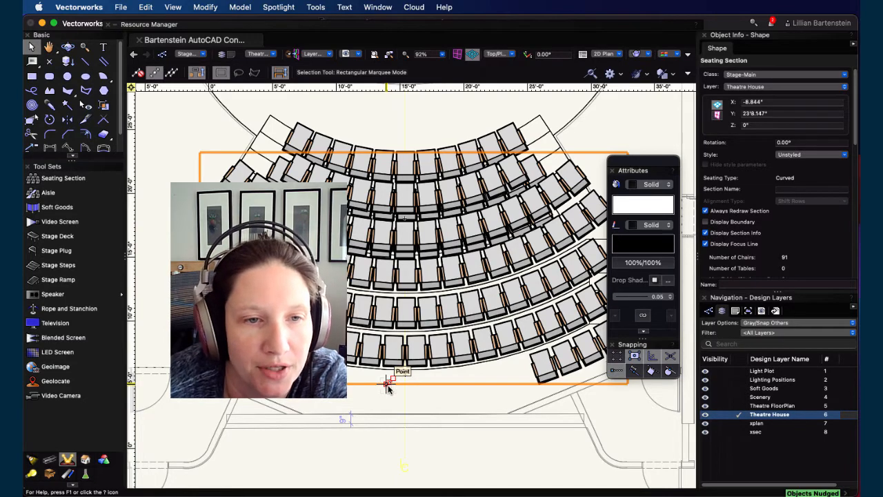
{"action": "scroll", "coordinate": [388, 388], "scroll_direction": "down", "scroll_amount": 2}
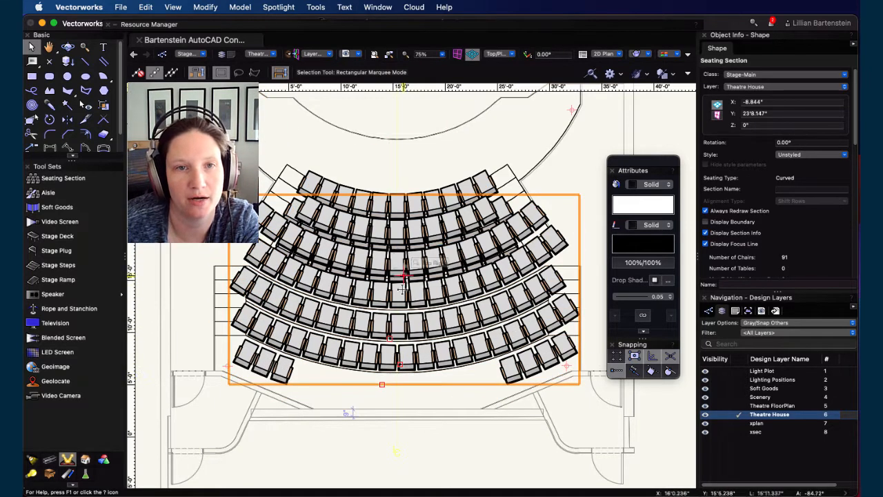
Step: Enter seat editing for the back section and remove every row except the two front rows
{"action": "double_click", "coordinate": [401, 360]}
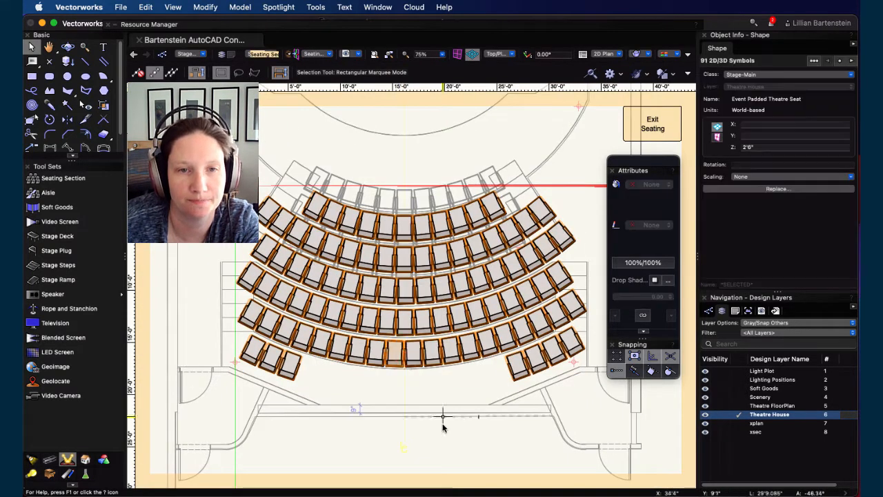
{"action": "left_click_drag", "start_coordinate": [235, 135], "coordinate": [595, 294]}
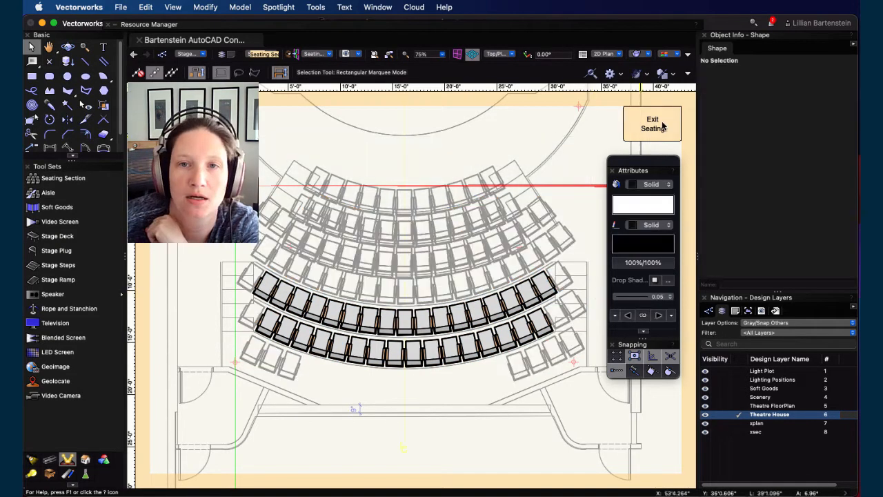
Step: Exit seat editing and accept automatically reshaping the bounding box
{"action": "left_click", "coordinate": [663, 125]}
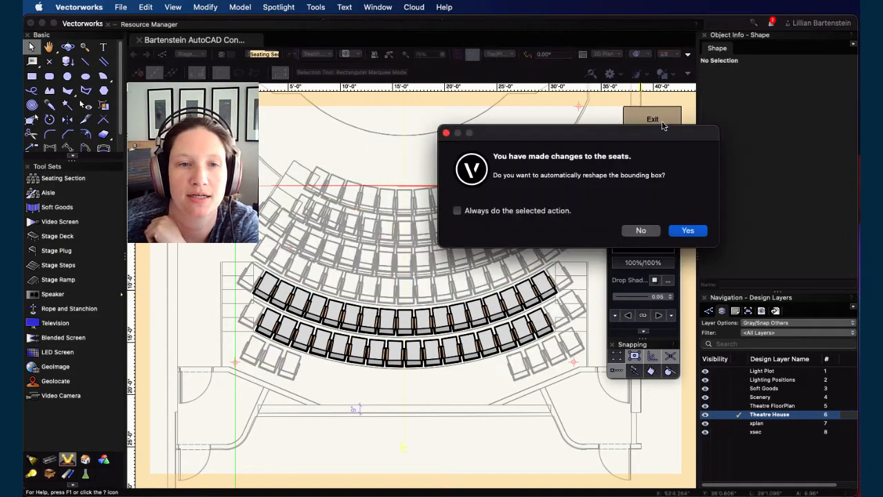
{"action": "left_click", "coordinate": [689, 231]}
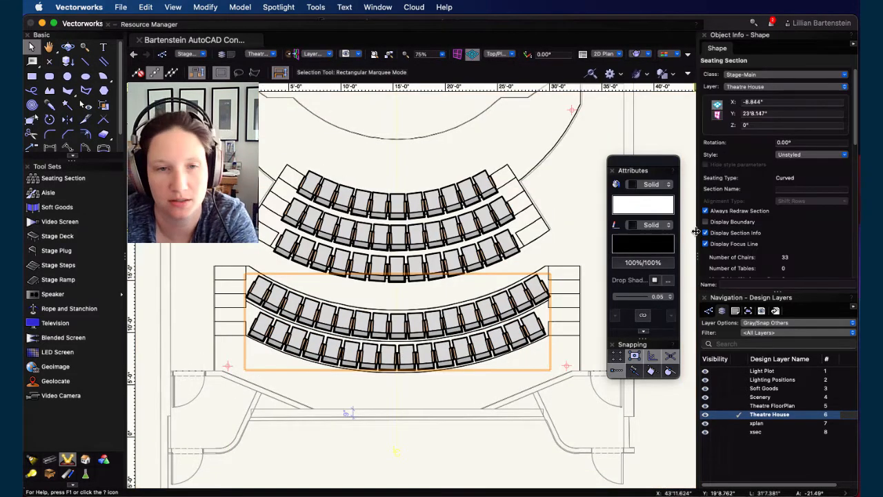
Step: Nudge the trimmed back section down onto the rear risers
{"action": "key", "text": "Down"}
{"action": "key", "text": "Down"}
{"action": "key", "text": "Down"}
{"action": "key", "text": "Down"}
{"action": "key", "text": "Down"}
{"action": "key", "text": "Down"}
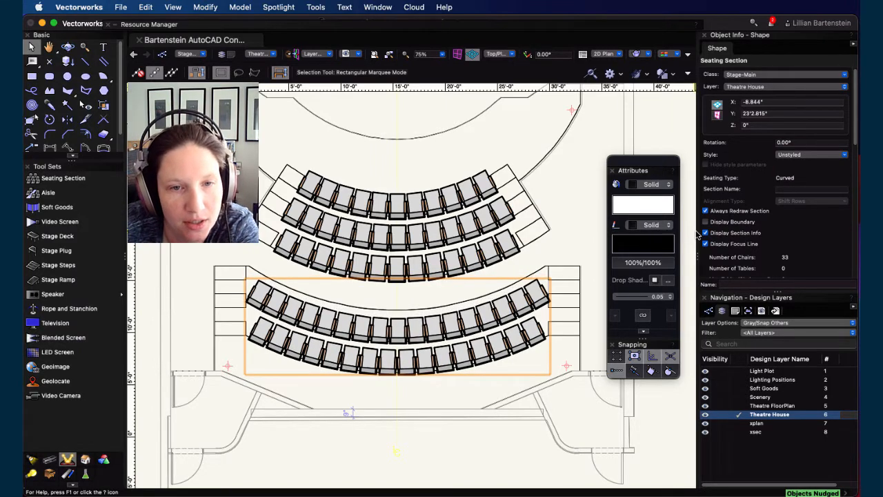
{"action": "key", "text": "Down"}
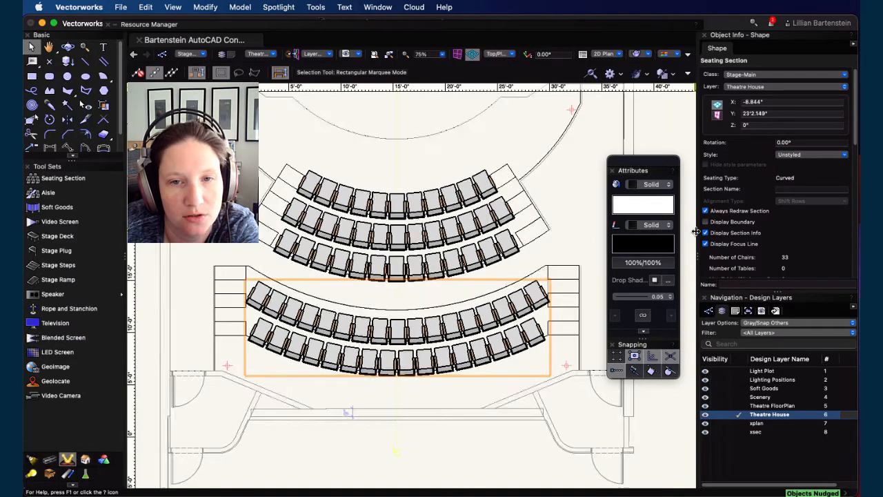
{"action": "key", "text": "Down"}
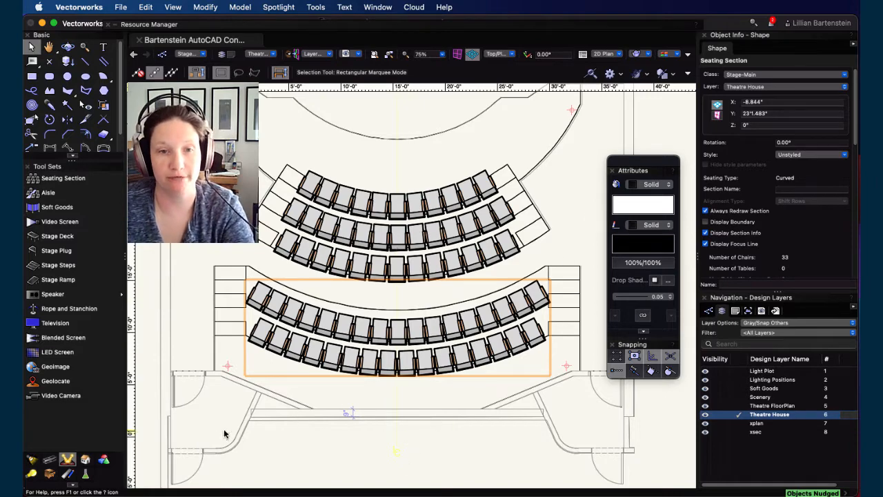
Step: Select the back seating section and, after checking the section drawing for the riser height, set its Z elevation to 3'4"
{"action": "left_click", "coordinate": [299, 396]}
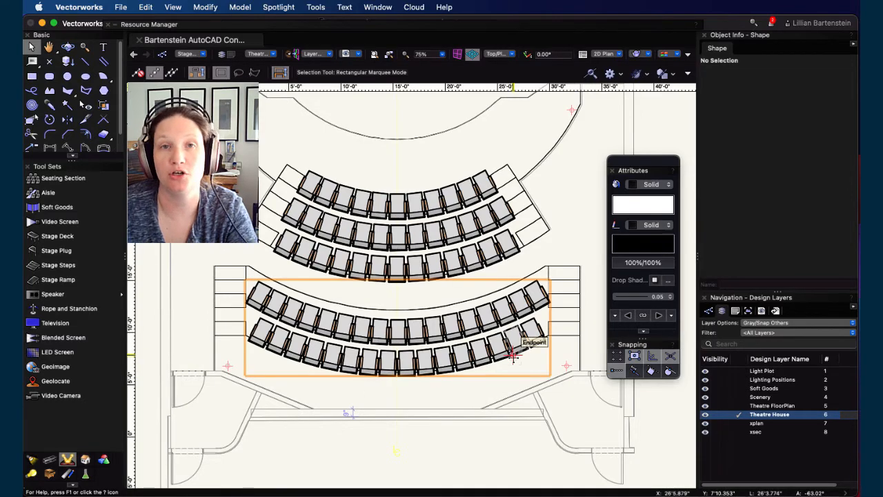
{"action": "scroll", "coordinate": [514, 356], "scroll_direction": "down", "scroll_amount": 4}
{"action": "scroll", "coordinate": [455, 387], "scroll_direction": "up", "scroll_amount": 3}
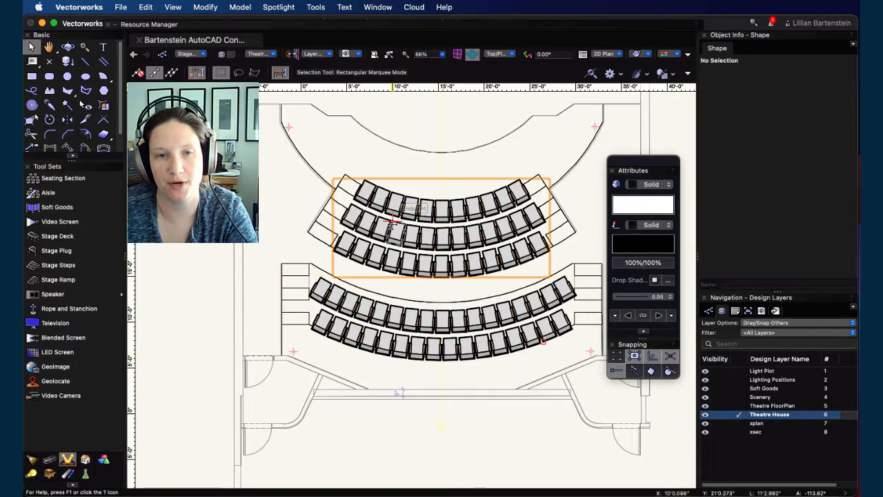
{"action": "left_click", "coordinate": [447, 324]}
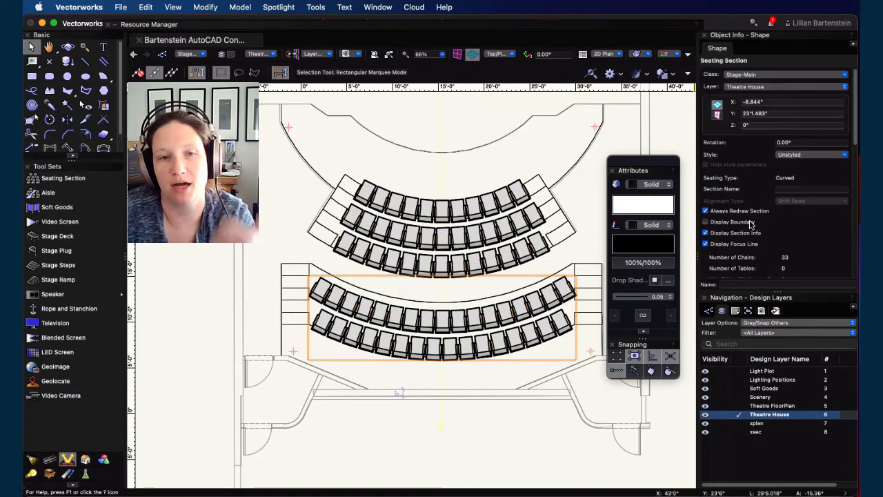
{"action": "scroll", "coordinate": [735, 207], "scroll_direction": "down", "scroll_amount": 5}
{"action": "scroll", "coordinate": [735, 205], "scroll_direction": "down", "scroll_amount": 6}
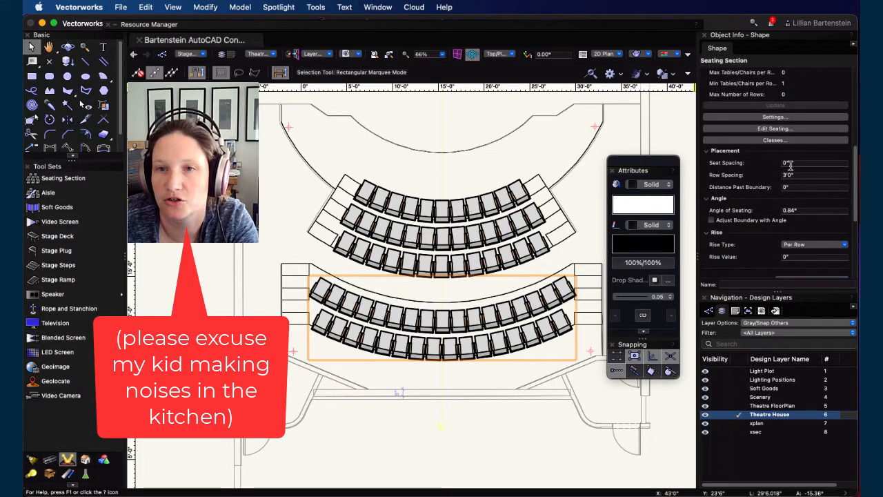
{"action": "scroll", "coordinate": [756, 195], "scroll_direction": "down", "scroll_amount": 2}
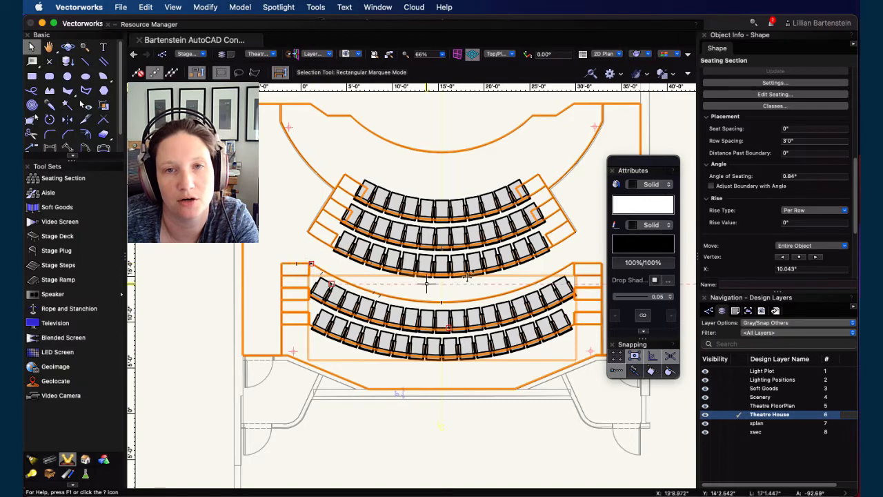
{"action": "scroll", "coordinate": [477, 274], "scroll_direction": "down", "scroll_amount": 5}
{"action": "mouse_move", "coordinate": [569, 265]}
{"action": "middle_mouse_down"}
{"action": "mouse_move", "coordinate": [423, 271]}
{"action": "mouse_move", "coordinate": [270, 261]}
{"action": "middle_mouse_up"}
{"action": "scroll", "coordinate": [269, 262], "scroll_direction": "up", "scroll_amount": 4}
{"action": "scroll", "coordinate": [269, 260], "scroll_direction": "up", "scroll_amount": 3}
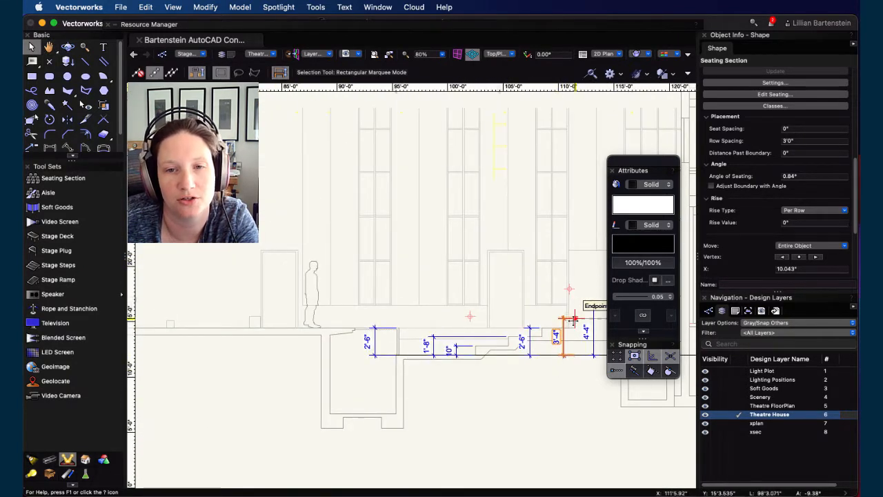
{"action": "scroll", "coordinate": [783, 131], "scroll_direction": "up", "scroll_amount": 4}
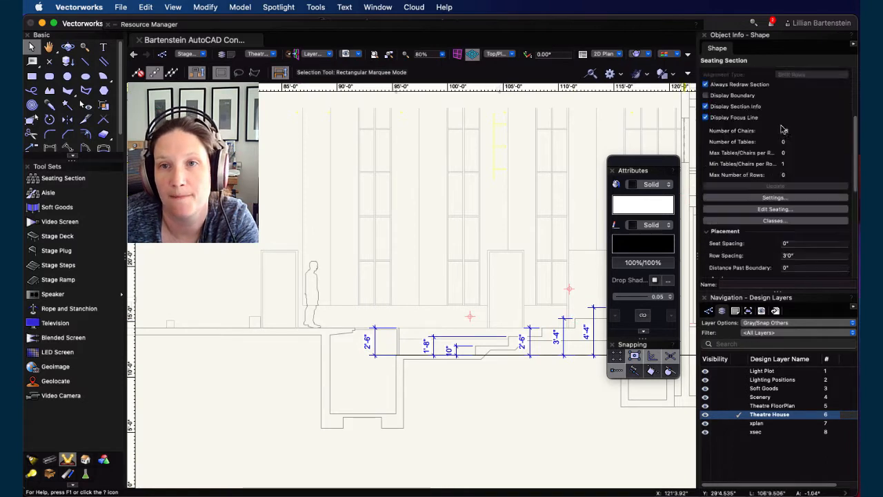
{"action": "scroll", "coordinate": [784, 126], "scroll_direction": "up", "scroll_amount": 3}
{"action": "left_click", "coordinate": [772, 110]}
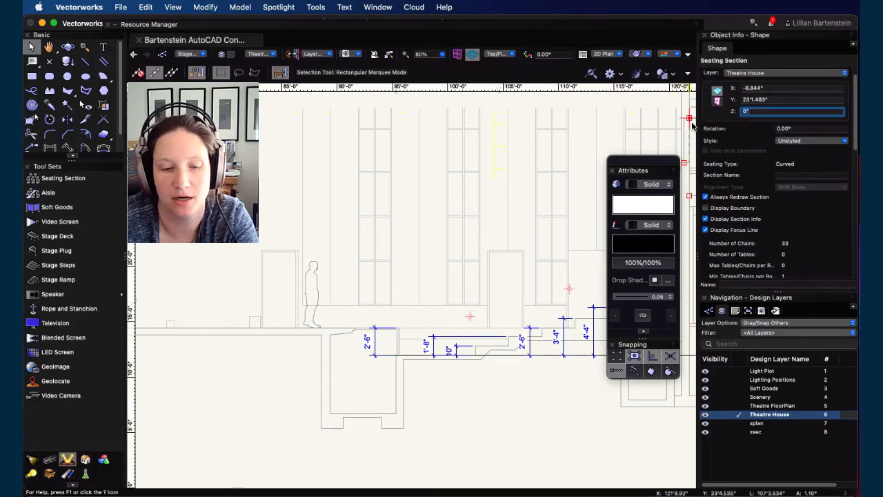
{"action": "key", "text": "Return"}
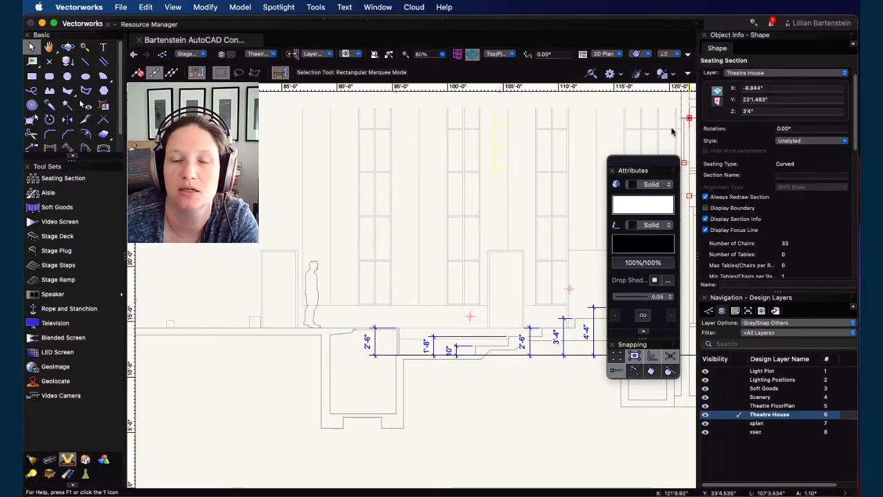
Step: Try a distance past boundary of 6" for the back section and undo it
{"action": "scroll", "coordinate": [245, 314], "scroll_direction": "down", "scroll_amount": 3}
{"action": "middle_click_drag", "start_coordinate": [224, 352], "coordinate": [472, 337]}
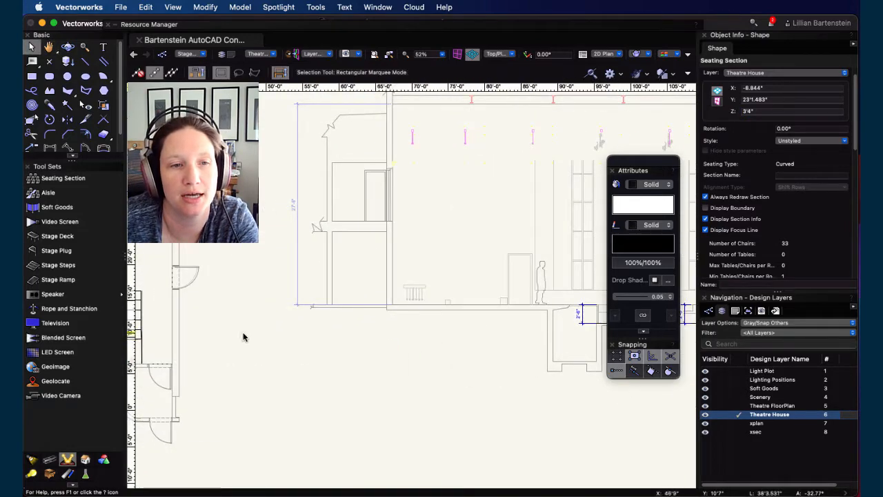
{"action": "middle_click_drag", "start_coordinate": [243, 337], "coordinate": [554, 331]}
{"action": "scroll", "coordinate": [235, 332], "scroll_direction": "up", "scroll_amount": 5}
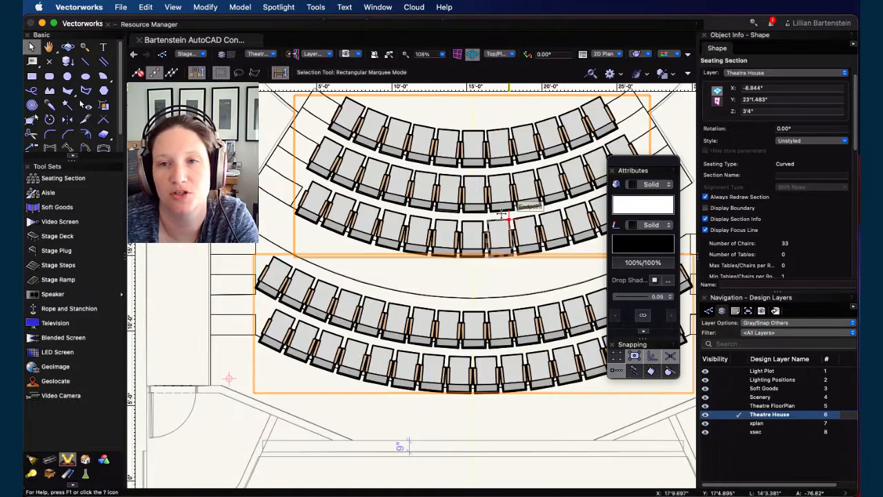
{"action": "scroll", "coordinate": [726, 204], "scroll_direction": "down", "scroll_amount": 3}
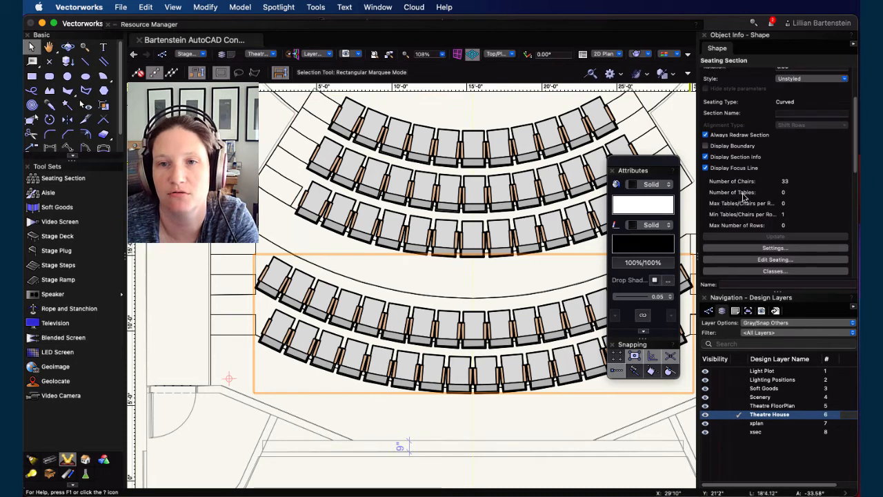
{"action": "scroll", "coordinate": [745, 200], "scroll_direction": "down", "scroll_amount": 4}
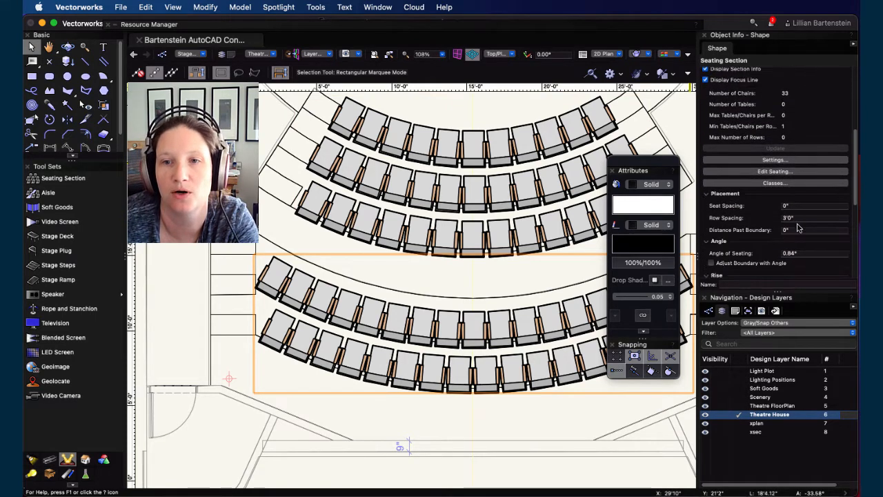
{"action": "left_click", "coordinate": [786, 230]}
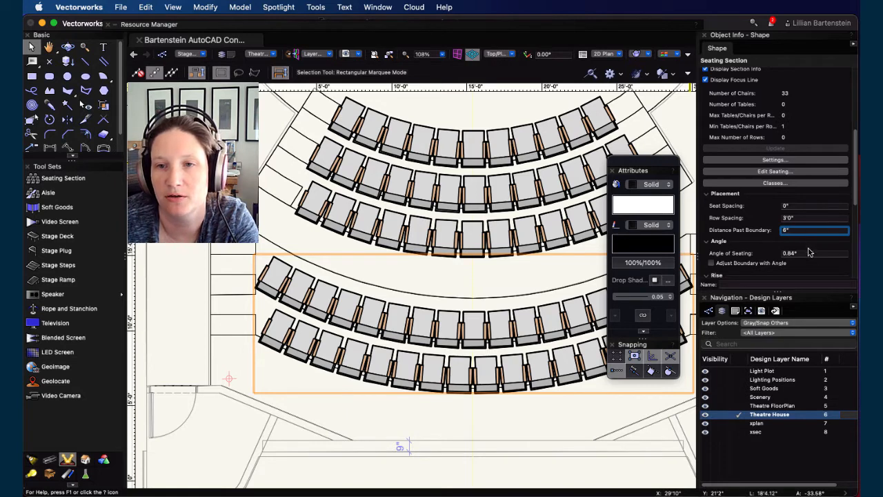
{"action": "left_click", "coordinate": [809, 218]}
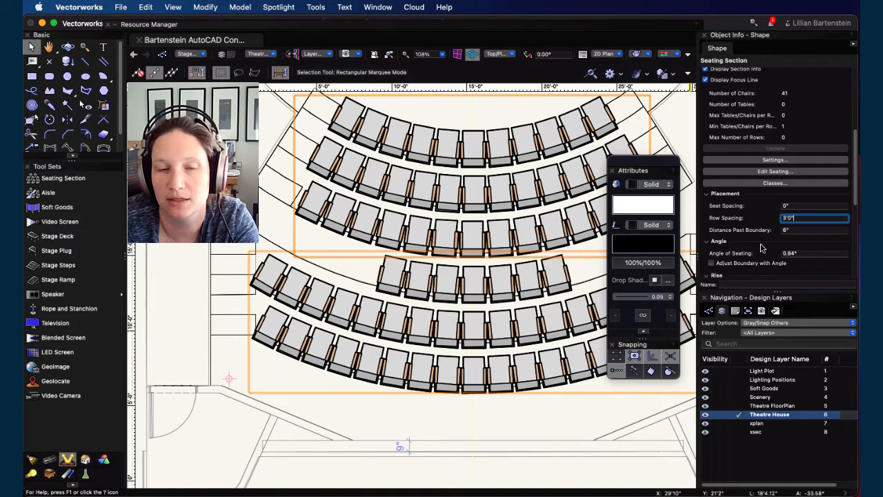
{"action": "key", "text": "super+z"}
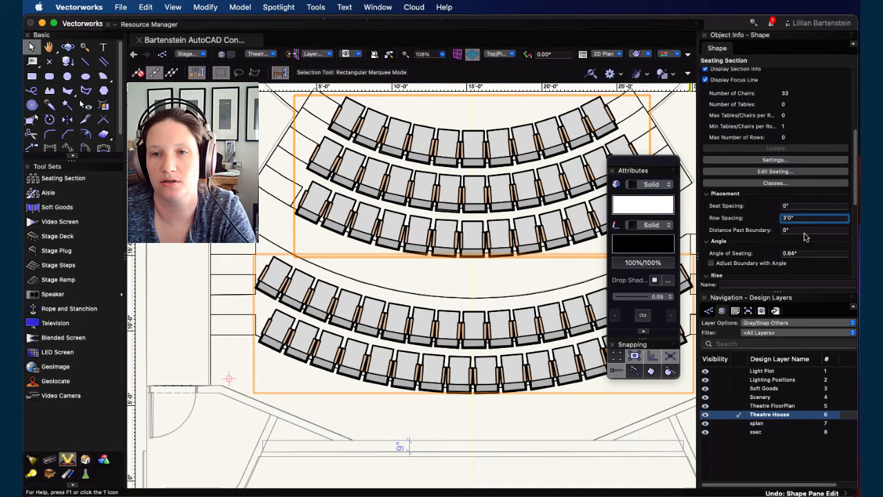
Step: Try distance past boundary values of 2" and 0" for the back section
{"action": "left_click", "coordinate": [786, 232]}
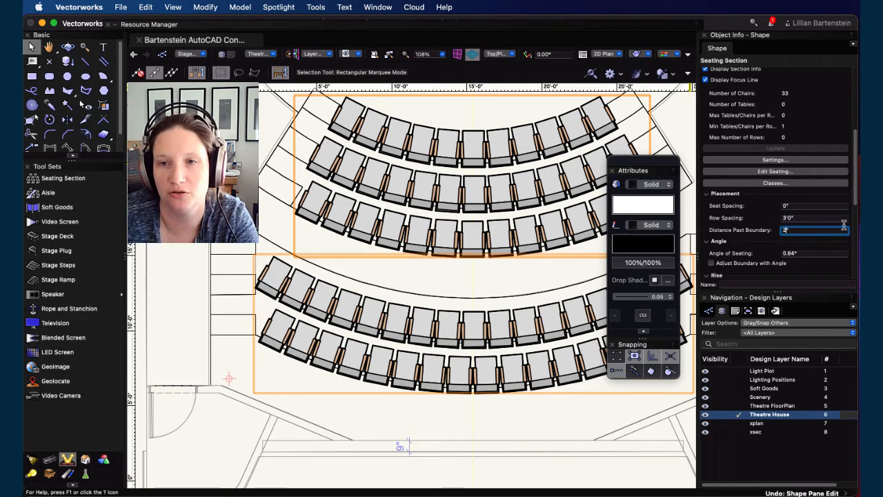
{"action": "type", "text": "2"}
{"action": "left_click", "coordinate": [810, 218]}
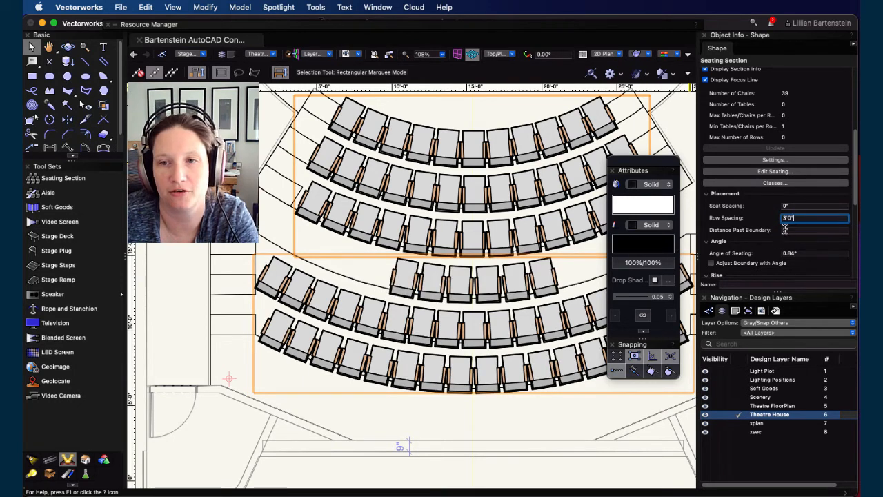
{"action": "left_click", "coordinate": [787, 231]}
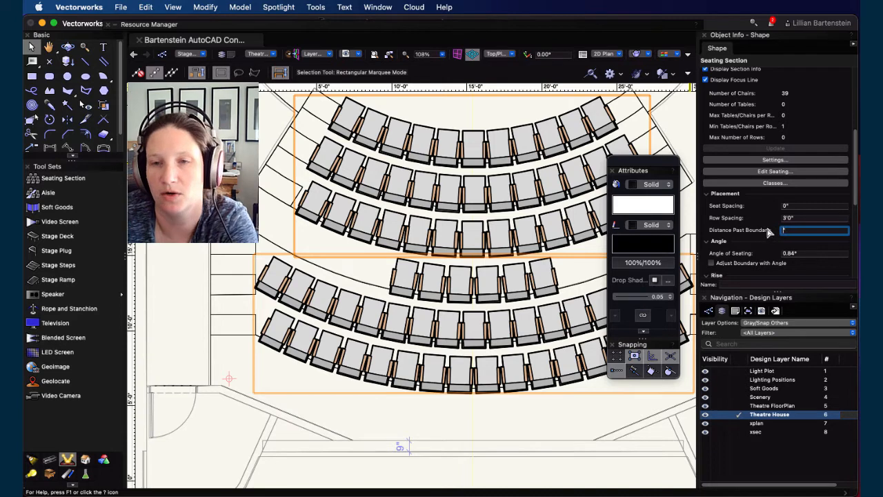
{"action": "type", "text": "0"}
{"action": "key", "text": "Return"}
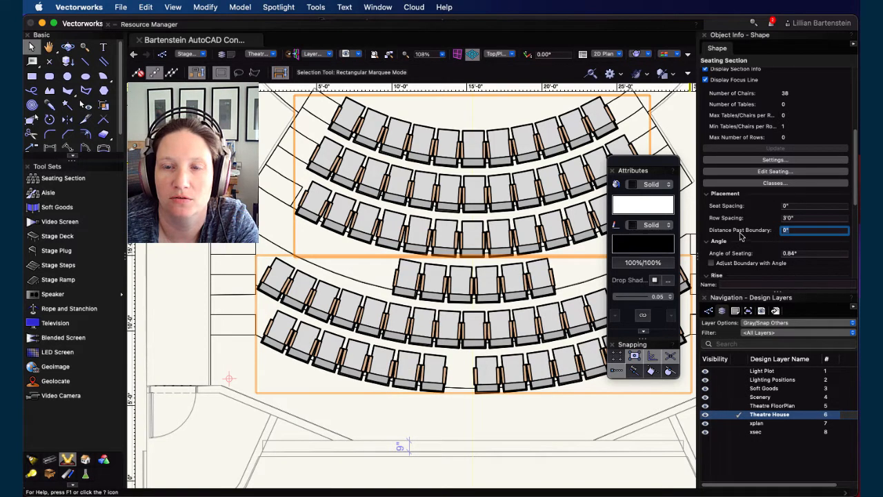
{"action": "scroll", "coordinate": [741, 236], "scroll_direction": "down", "scroll_amount": 2}
{"action": "type", "text": "2"}
{"action": "key", "text": "Return"}
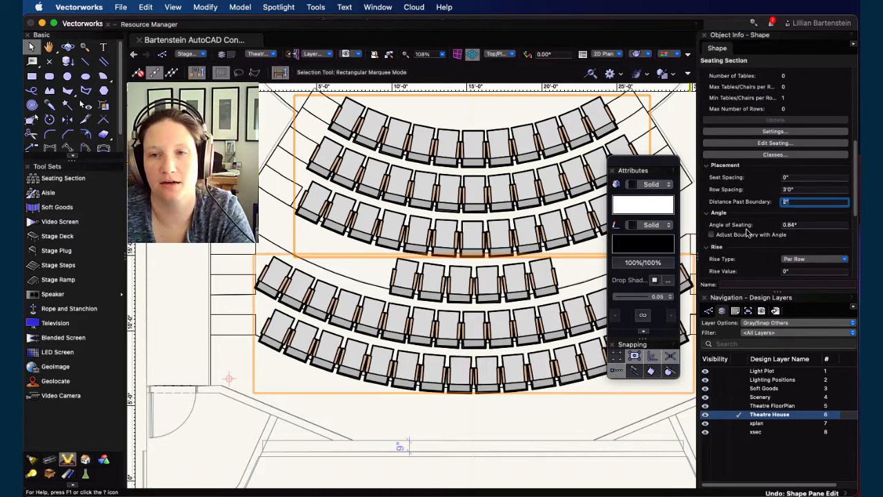
{"action": "type", "text": "0"}
{"action": "key", "text": "Return"}
Step: Set the back section's per-row rise value to 1'
{"action": "scroll", "coordinate": [793, 221], "scroll_direction": "down", "scroll_amount": 2}
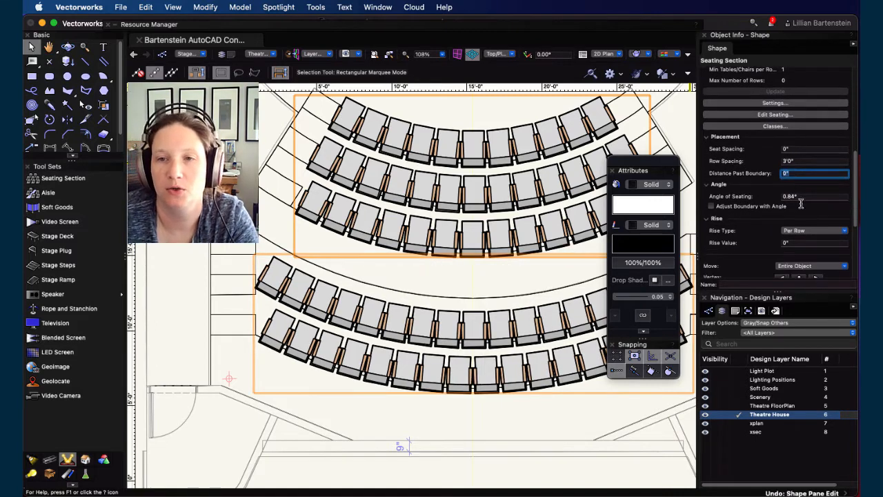
{"action": "scroll", "coordinate": [800, 212], "scroll_direction": "down", "scroll_amount": 2}
{"action": "left_click", "coordinate": [784, 216]}
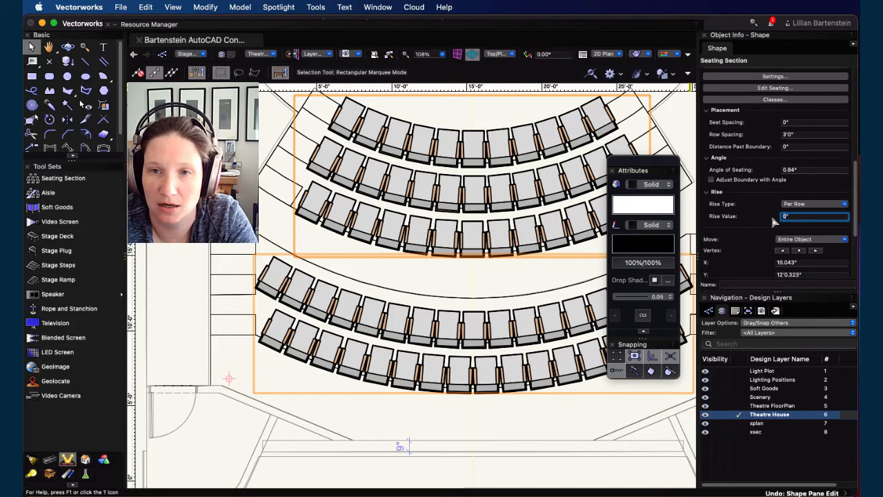
{"action": "type", "text": "1'"}
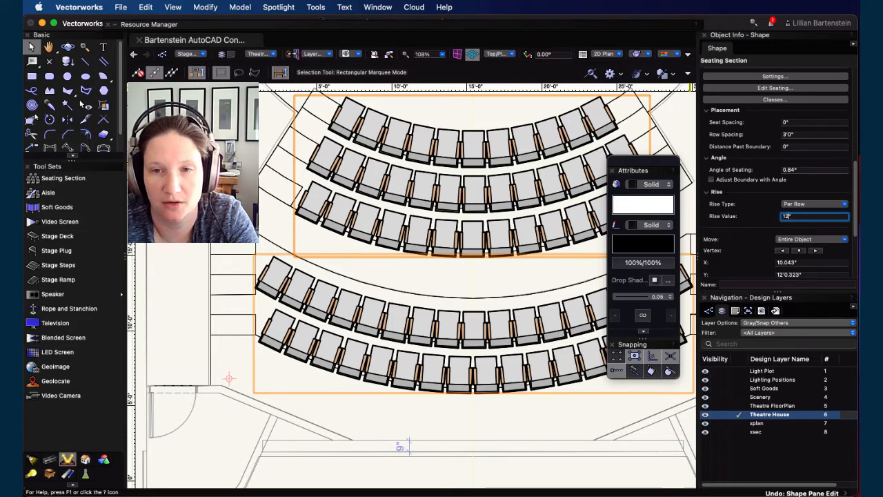
{"action": "key", "text": "Return"}
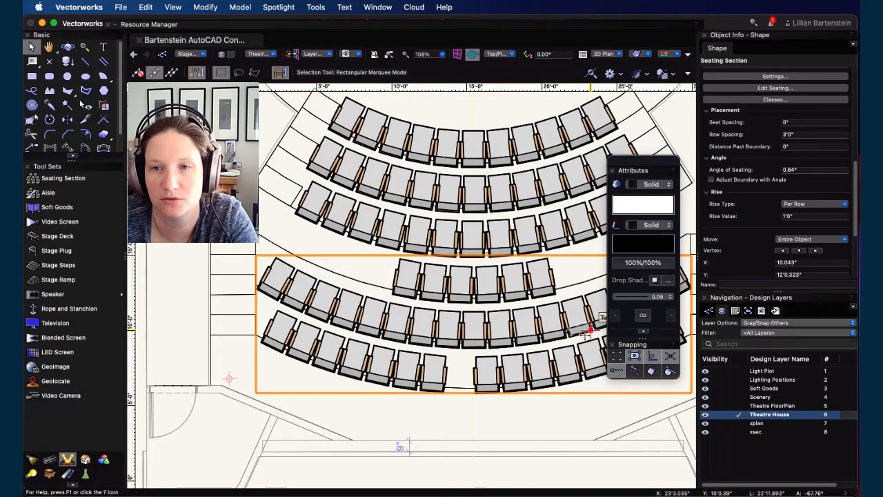
Step: Enter seat editing for the back section and delete the short front row of chairs
{"action": "scroll", "coordinate": [583, 332], "scroll_direction": "down", "scroll_amount": 3}
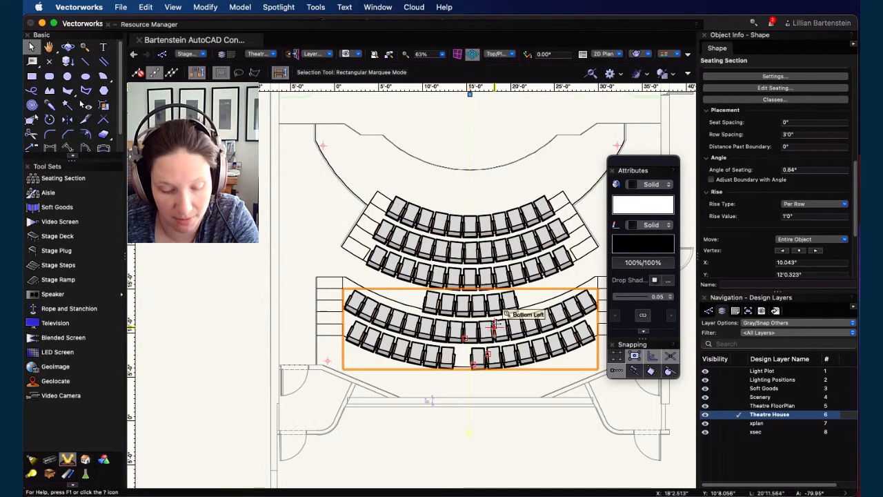
{"action": "scroll", "coordinate": [494, 322], "scroll_direction": "up", "scroll_amount": 3}
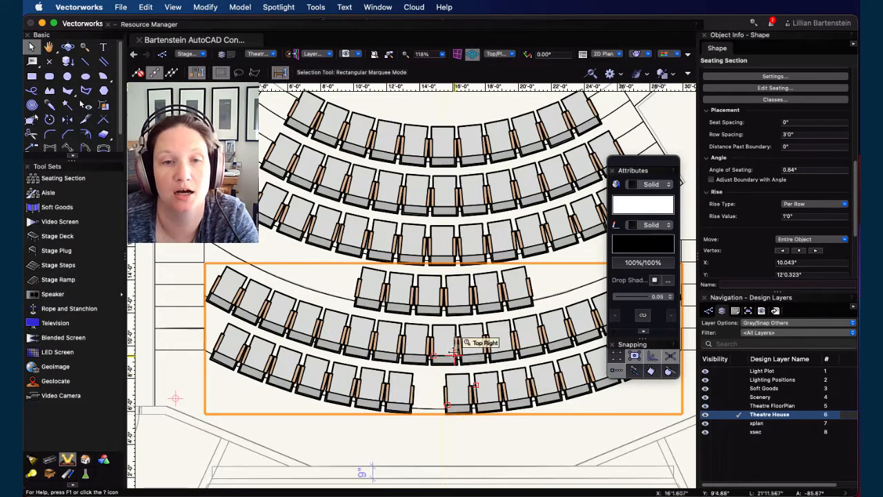
{"action": "double_click", "coordinate": [453, 354]}
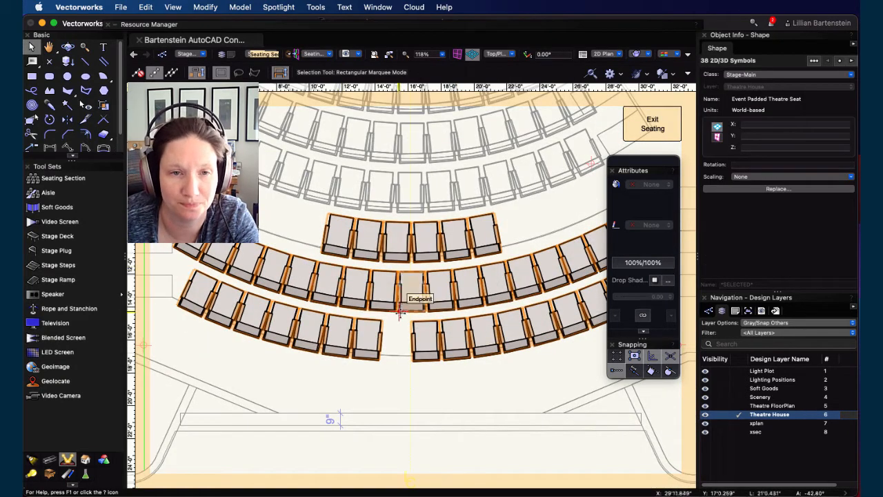
{"action": "left_click", "coordinate": [296, 212]}
{"action": "left_click_drag", "start_coordinate": [523, 194], "coordinate": [273, 279]}
{"action": "key", "text": "Delete"}
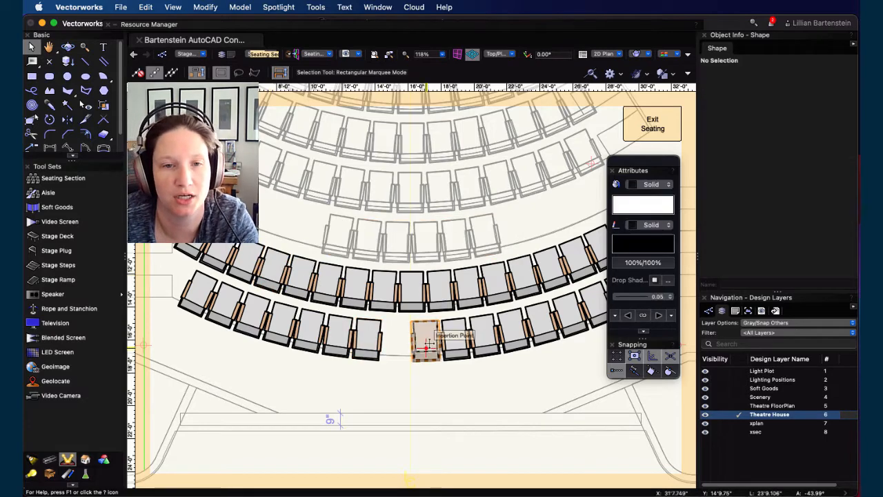
Step: Duplicate a chair in the rear row and move the copy into the gap in that row
{"action": "left_click", "coordinate": [426, 347]}
{"action": "key", "text": "super+d"}
{"action": "scroll", "coordinate": [425, 338], "scroll_direction": "up", "scroll_amount": 3}
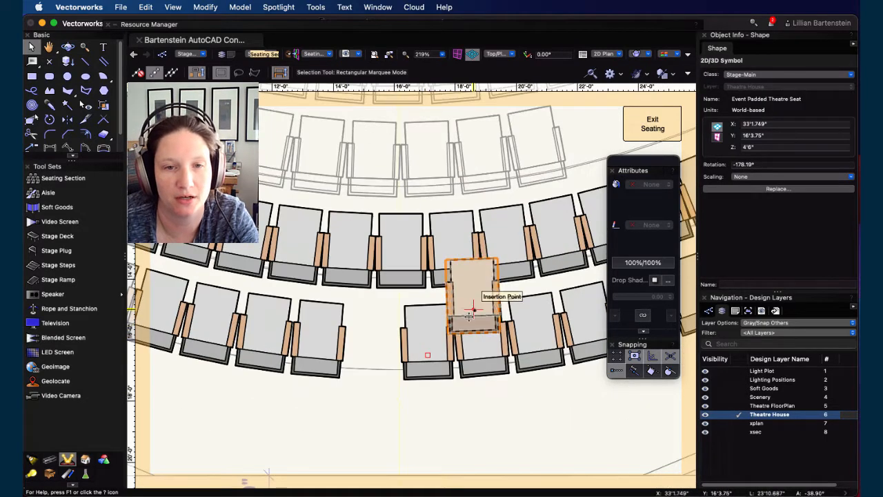
{"action": "left_click_drag", "start_coordinate": [473, 309], "coordinate": [372, 355]}
{"action": "scroll", "coordinate": [387, 391], "scroll_direction": "up", "scroll_amount": 3}
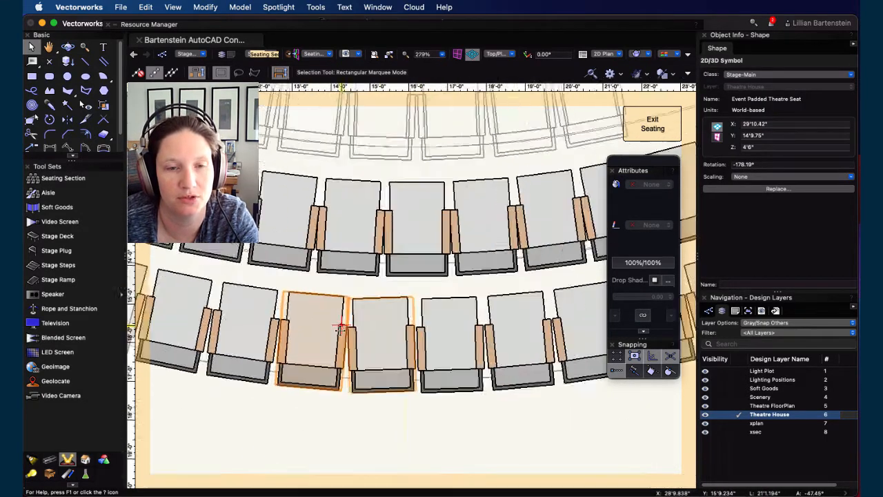
Step: Rotate the copied chair in the rear row to follow the row's curve, to about 176.7°
{"action": "left_click", "coordinate": [387, 392]}
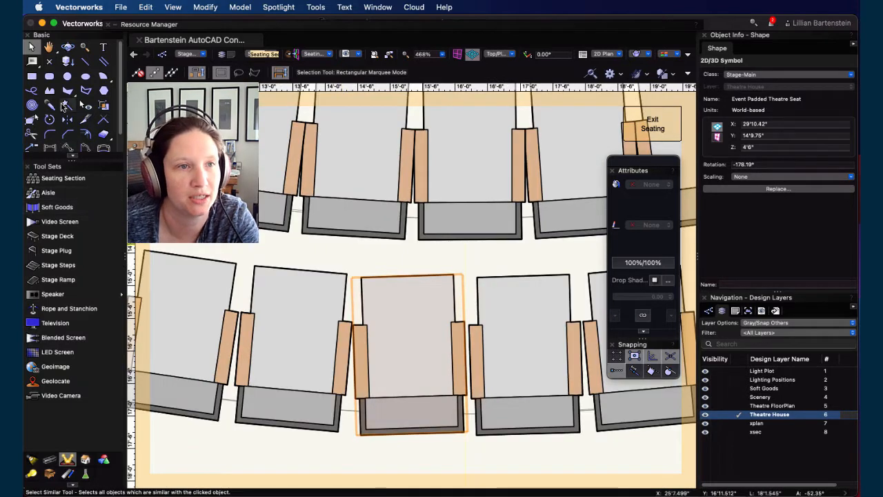
{"action": "left_click", "coordinate": [51, 120]}
{"action": "left_click", "coordinate": [409, 336]}
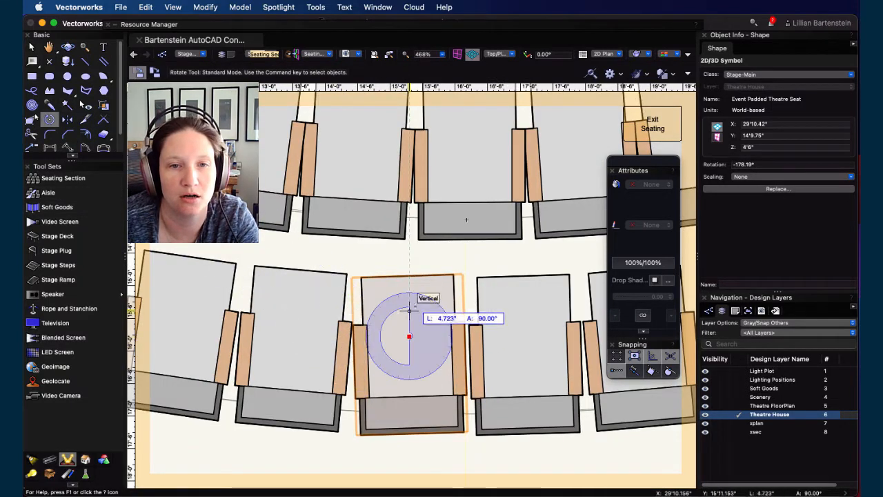
{"action": "left_click", "coordinate": [408, 276]}
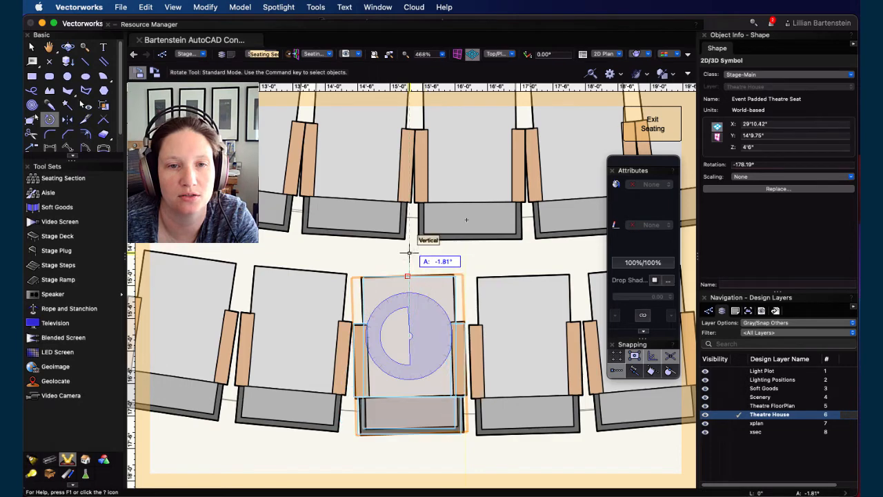
{"action": "scroll", "coordinate": [466, 220], "scroll_direction": "up", "scroll_amount": 4}
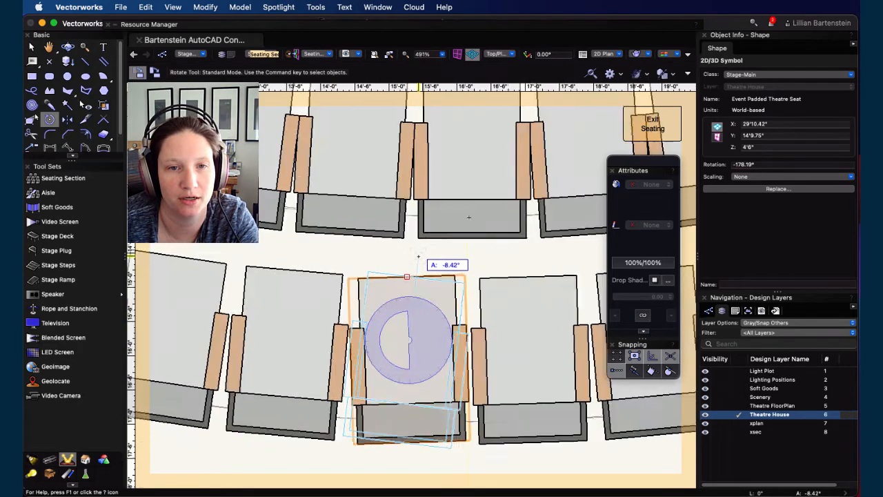
{"action": "left_click", "coordinate": [408, 259]}
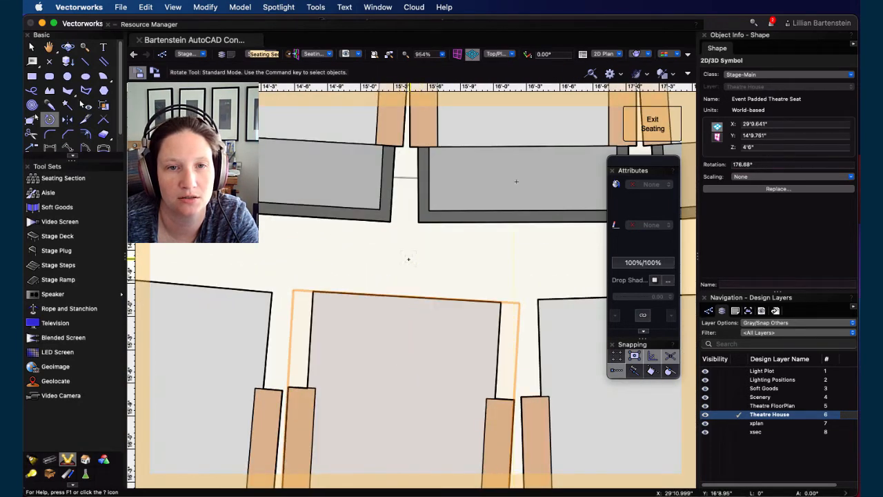
{"action": "scroll", "coordinate": [428, 269], "scroll_direction": "down", "scroll_amount": 8}
{"action": "scroll", "coordinate": [436, 265], "scroll_direction": "up", "scroll_amount": 4}
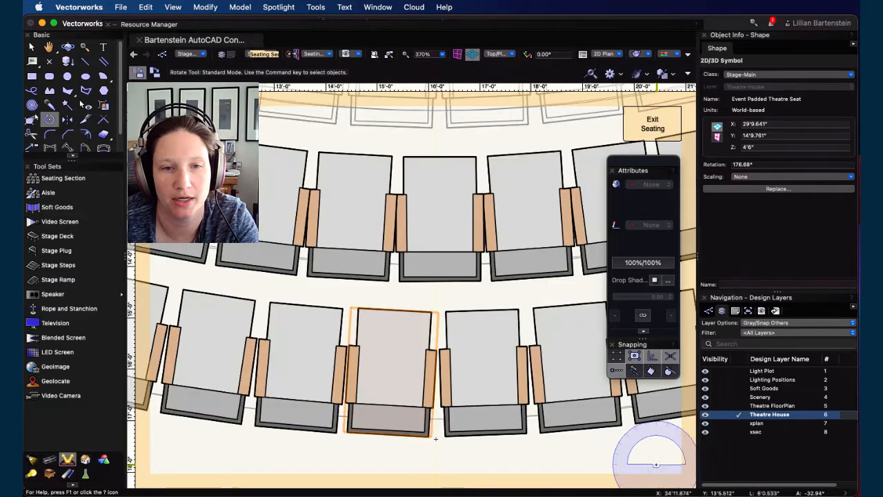
Step: Nudge the copied chair and rotate it about its front edge midpoint so it lines up with its neighbouring chairs
{"action": "key", "text": "Right"}
{"action": "key", "text": "Right"}
{"action": "key", "text": "Down"}
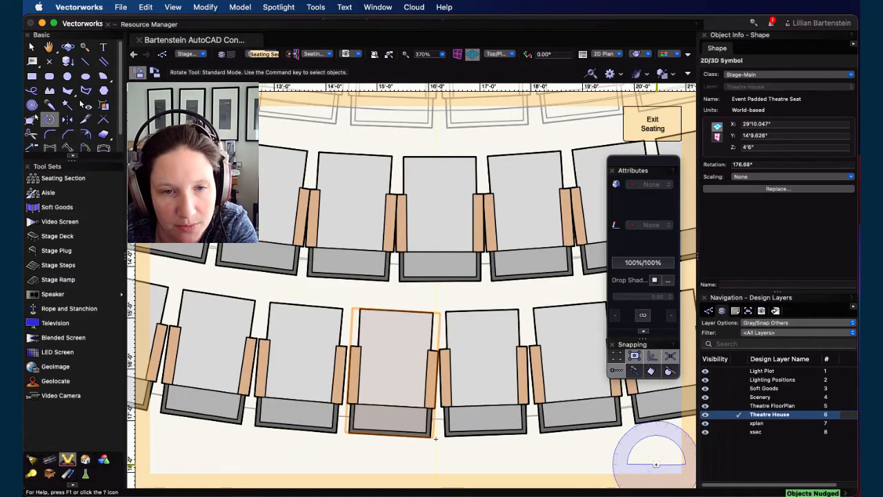
{"action": "left_click", "coordinate": [349, 434]}
{"action": "left_click", "coordinate": [430, 437]}
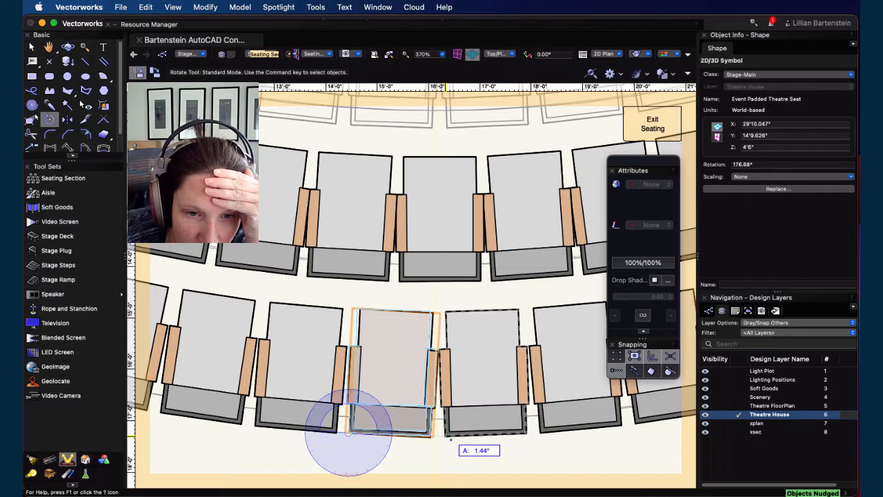
{"action": "left_click", "coordinate": [445, 436]}
{"action": "left_click", "coordinate": [446, 436]}
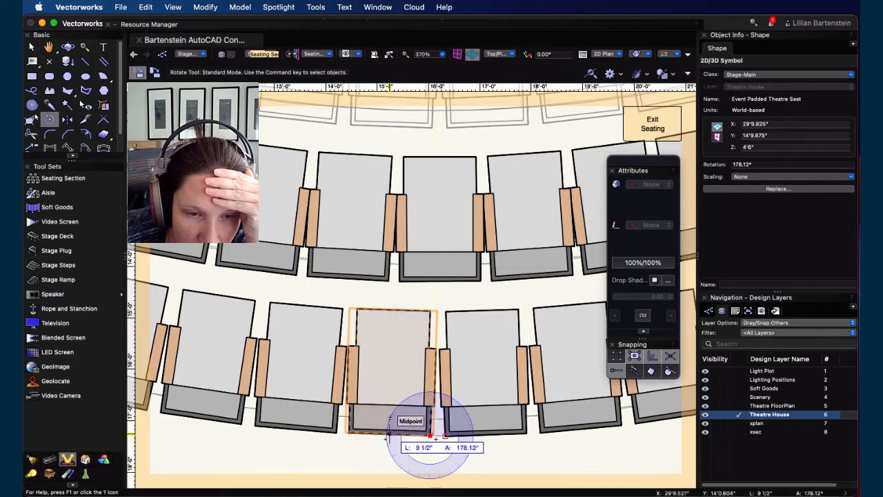
{"action": "left_click", "coordinate": [349, 433]}
{"action": "left_click", "coordinate": [337, 432]}
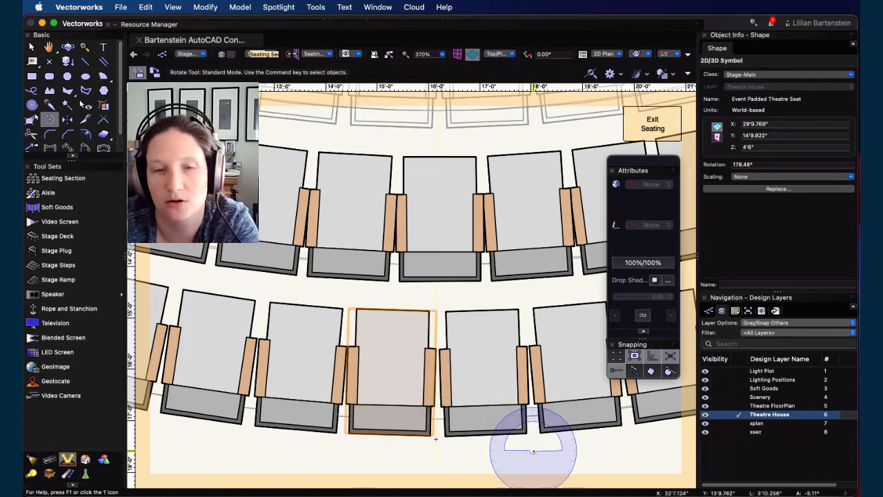
{"action": "key", "text": "shift+Right"}
{"action": "key", "text": "shift+Down"}
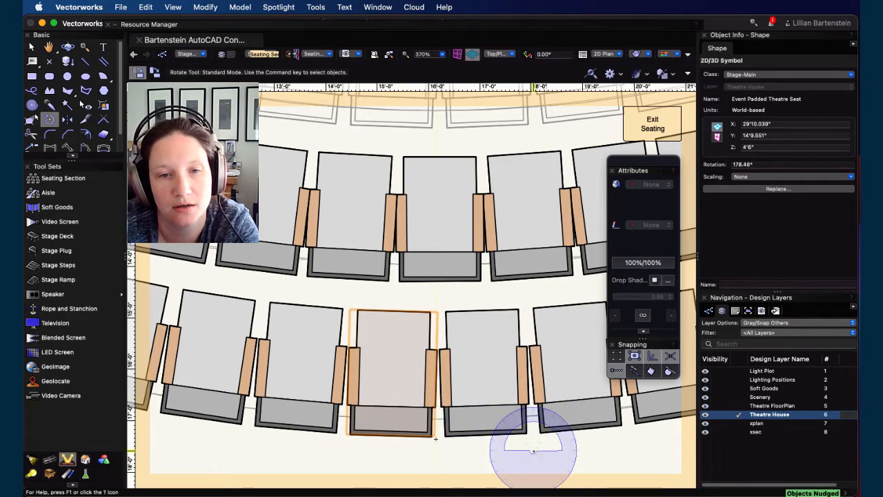
Step: Exit seat editing and accept automatically reshaping the seating section's bounding box
{"action": "scroll", "coordinate": [491, 416], "scroll_direction": "down", "scroll_amount": 6}
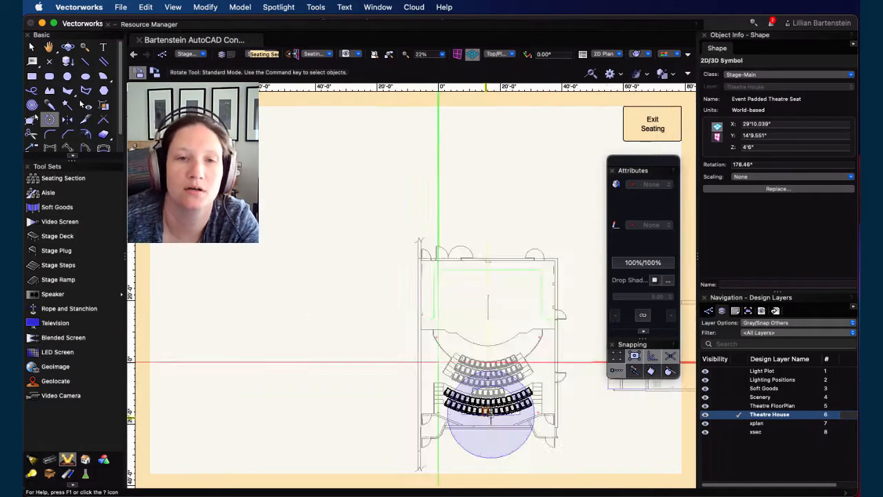
{"action": "scroll", "coordinate": [512, 378], "scroll_direction": "up", "scroll_amount": 2}
{"action": "left_click", "coordinate": [668, 128]}
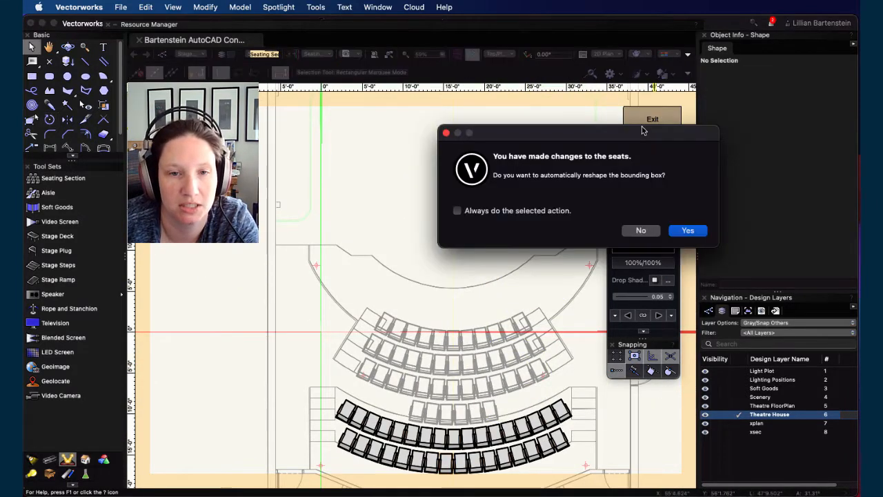
{"action": "left_click", "coordinate": [691, 234]}
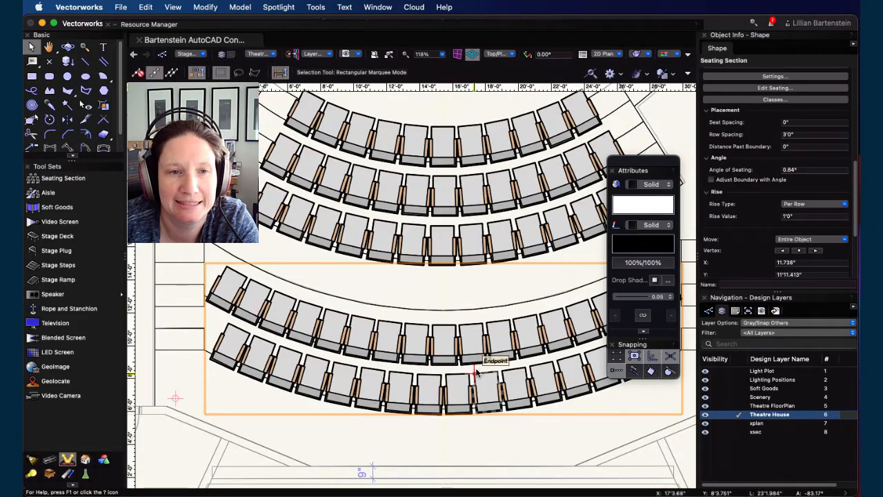
Step: Switch to a 3D view and set the back seating section's Z elevation to 2'4"
{"action": "scroll", "coordinate": [476, 365], "scroll_direction": "down", "scroll_amount": 2}
{"action": "key", "text": "shift+c"}
{"action": "left_click_drag", "start_coordinate": [493, 389], "coordinate": [190, 312]}
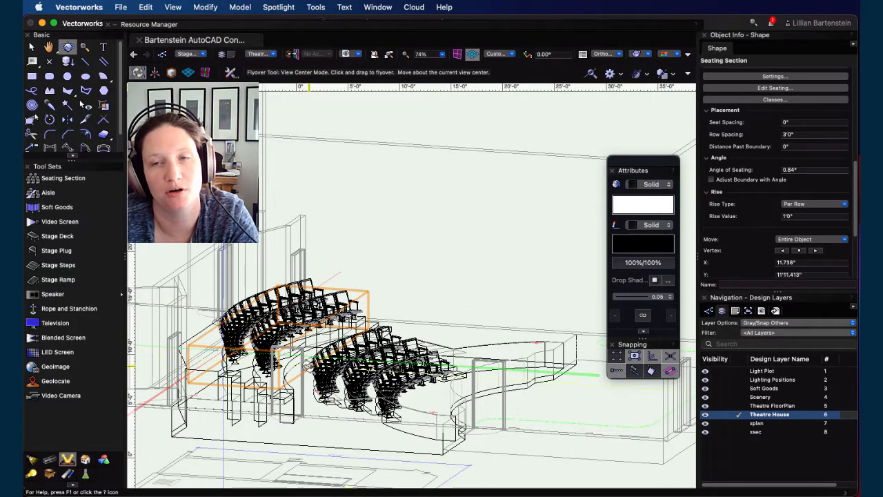
{"action": "scroll", "coordinate": [753, 153], "scroll_direction": "up", "scroll_amount": 10}
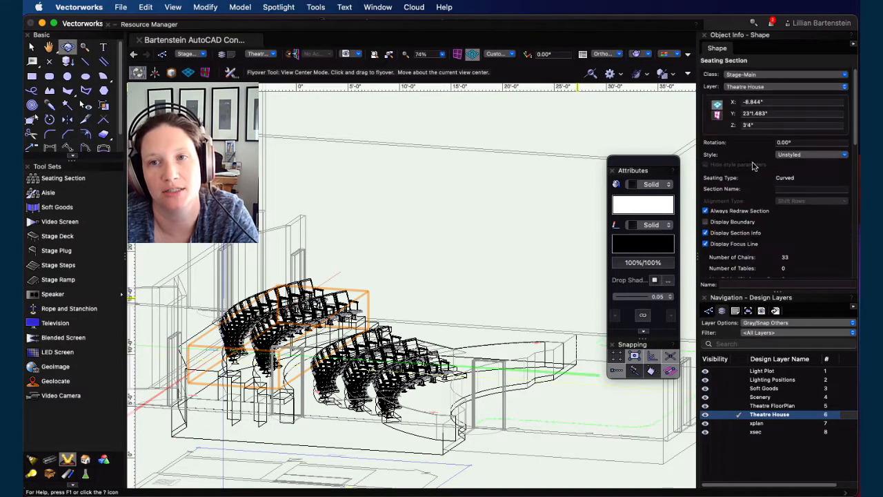
{"action": "left_click", "coordinate": [761, 125]}
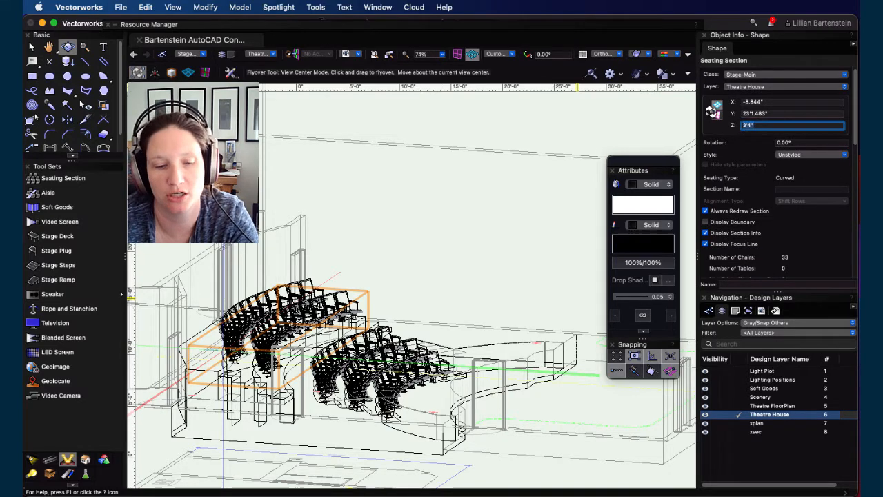
{"action": "type", "text": "2'"}
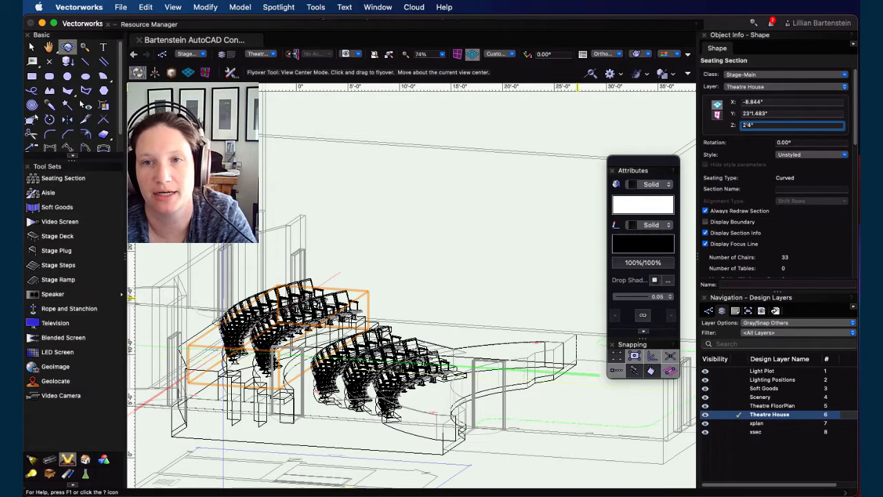
{"action": "key", "text": "Return"}
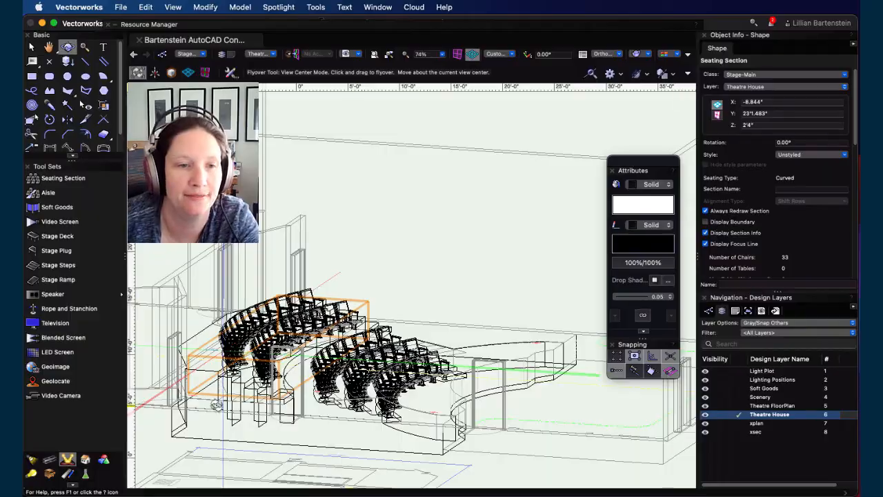
Step: Inspect the raised back section in 3D, then return to the top plan view and deselect
{"action": "key", "text": "super+4"}
{"action": "left_click_drag", "start_coordinate": [265, 333], "coordinate": [222, 321]}
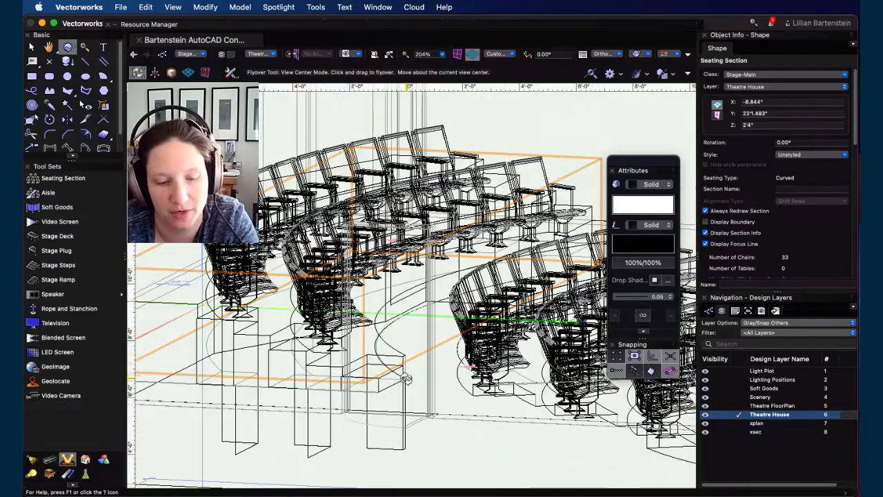
{"action": "key", "text": "super+5"}
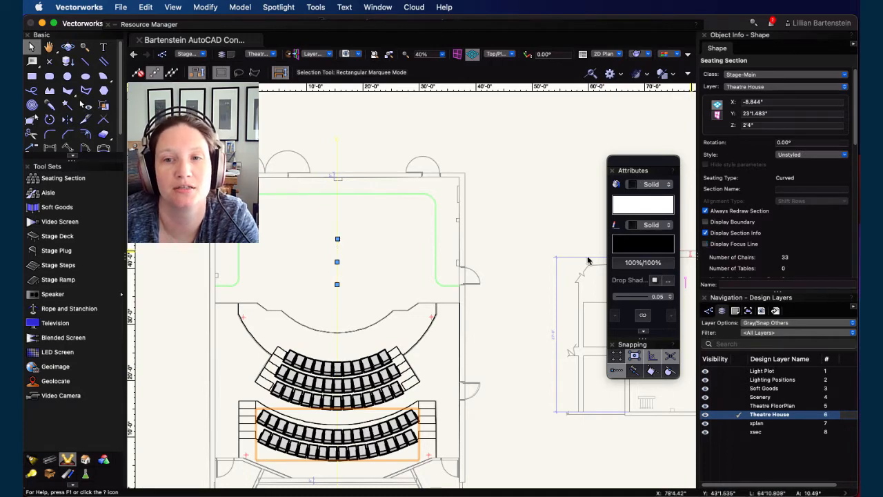
{"action": "left_click", "coordinate": [497, 322]}
{"action": "middle_click_drag", "start_coordinate": [506, 332], "coordinate": [558, 249]}
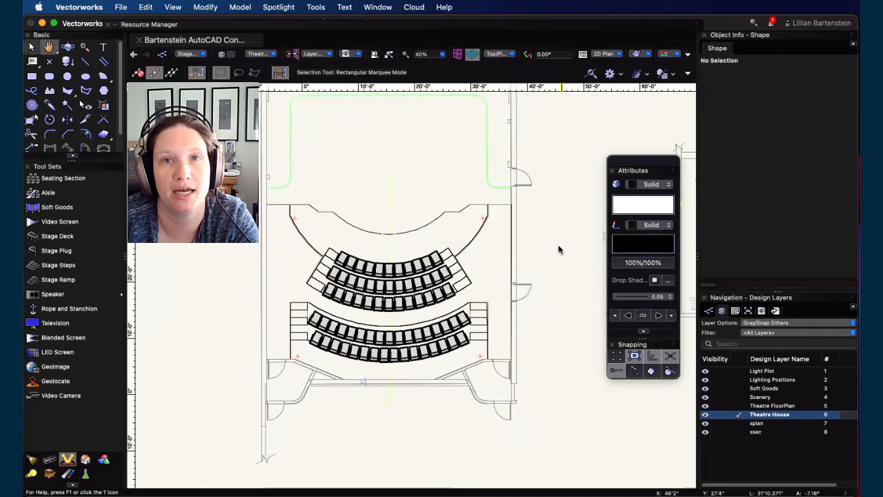